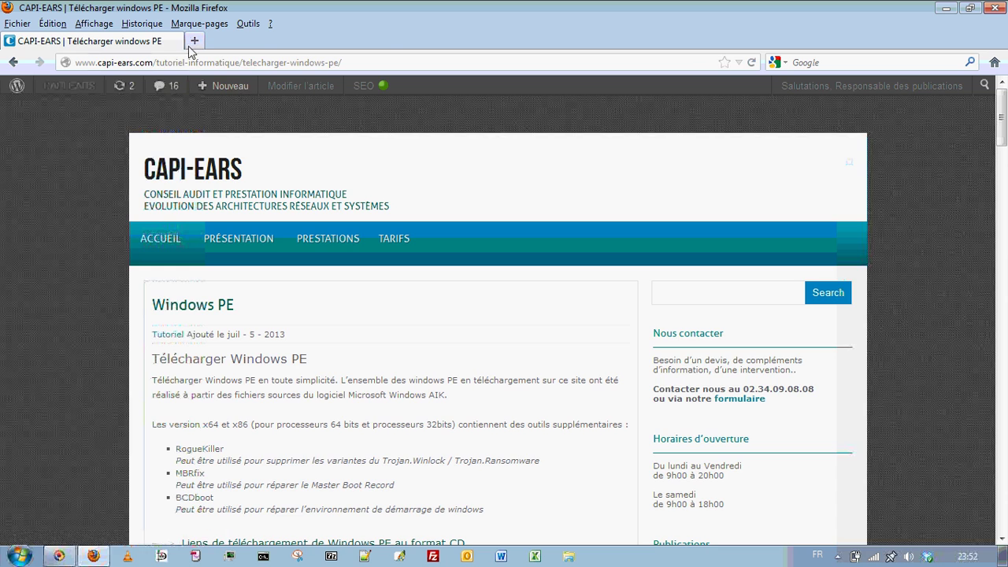
Step: Open a new browser tab and search Google for "capi-ears"
{"action": "left_click", "coordinate": [195, 40]}
{"action": "left_click", "coordinate": [859, 66]}
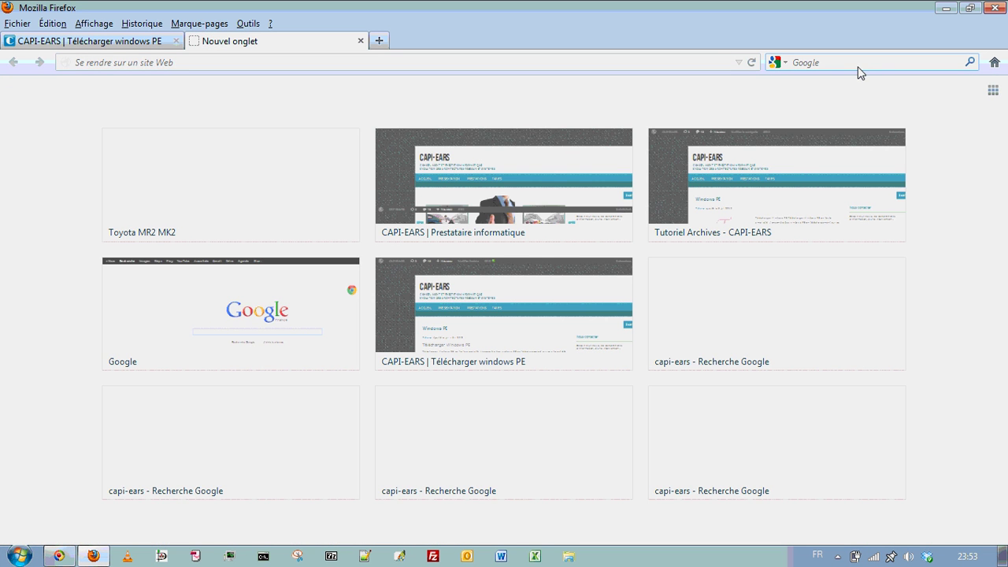
{"action": "key", "text": "Return"}
{"action": "type", "text": "capi"}
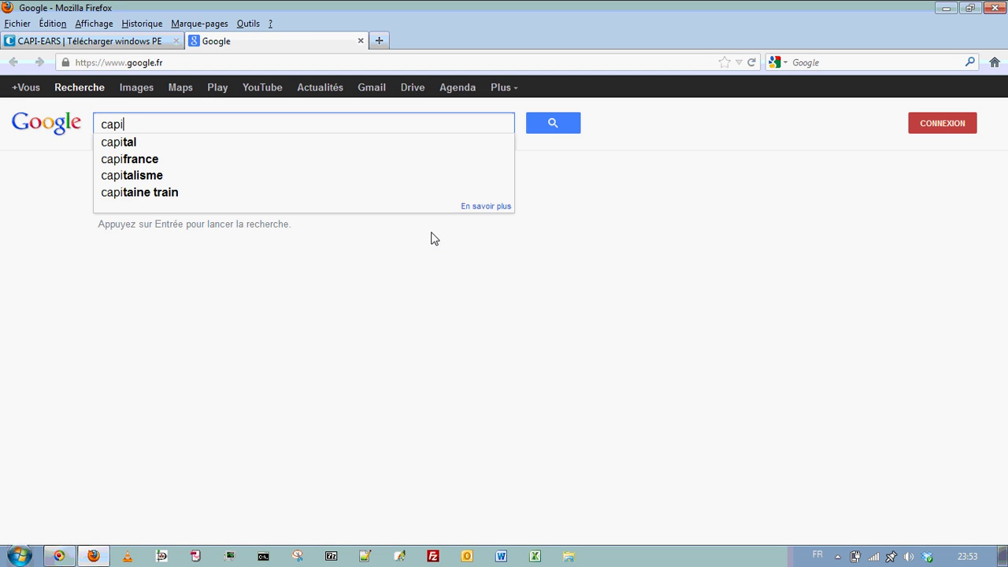
{"action": "type", "text": "-ears"}
{"action": "key", "text": "Return"}
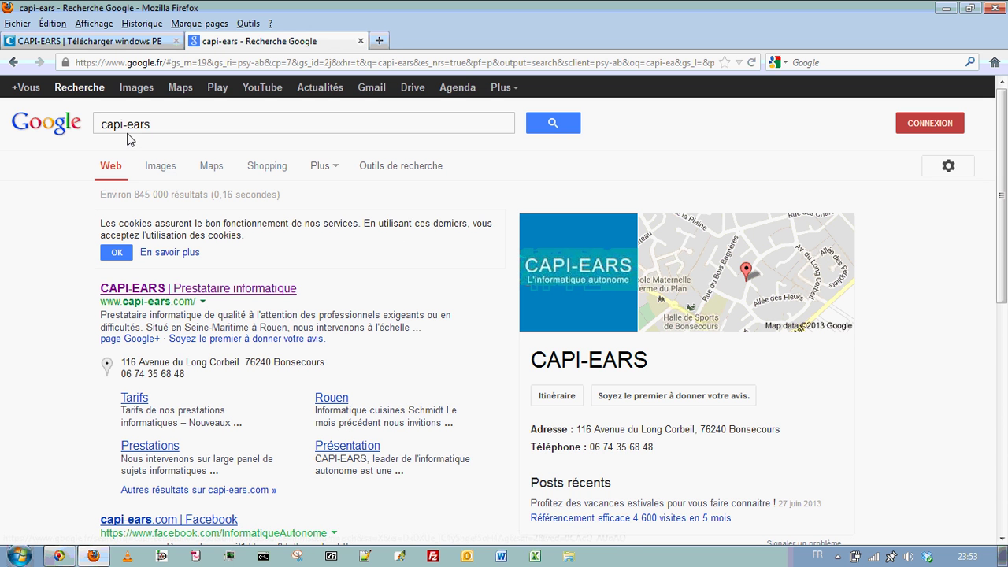
Step: Open the CAPI-EARS website from the search results and go to the Windows PE article among its Tutoriels publications
{"action": "left_click", "coordinate": [232, 289]}
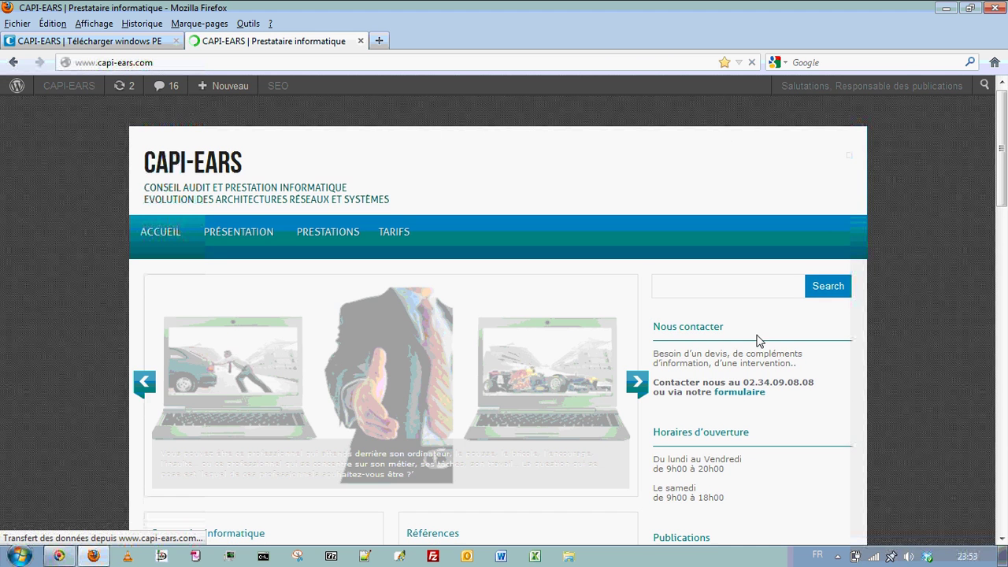
{"action": "scroll", "coordinate": [759, 340], "scroll_direction": "down", "scroll_amount": 5}
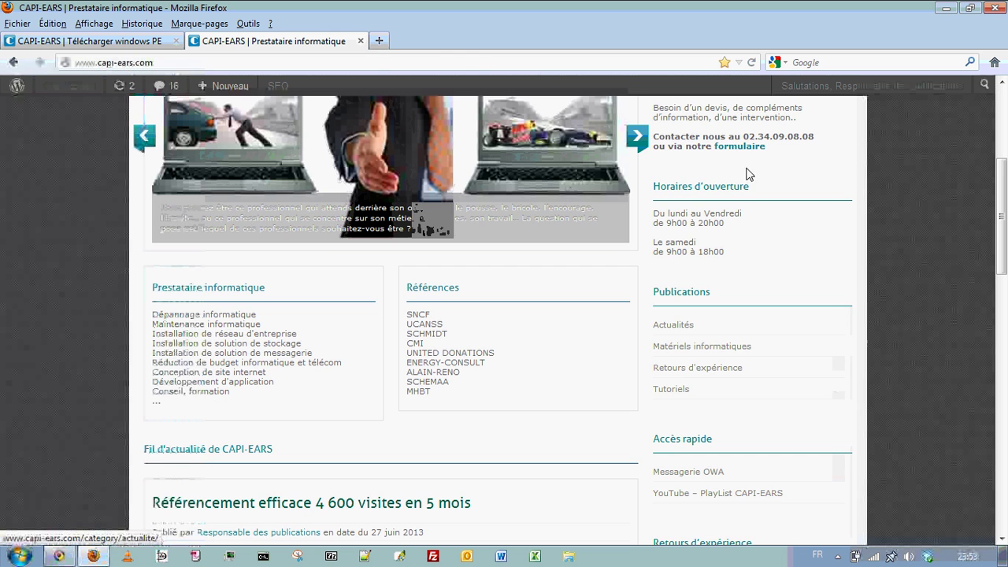
{"action": "left_click", "coordinate": [673, 389]}
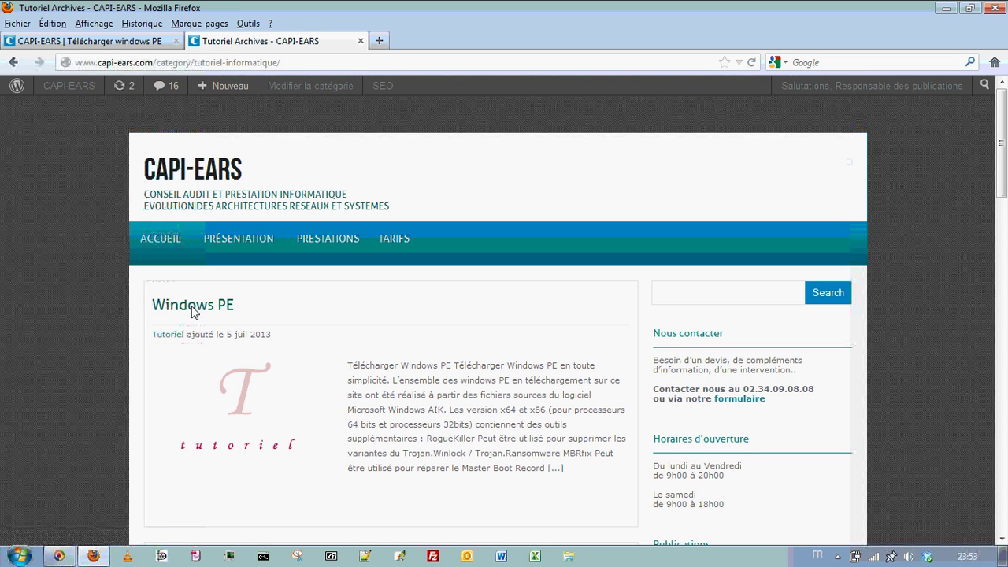
{"action": "left_click", "coordinate": [201, 304]}
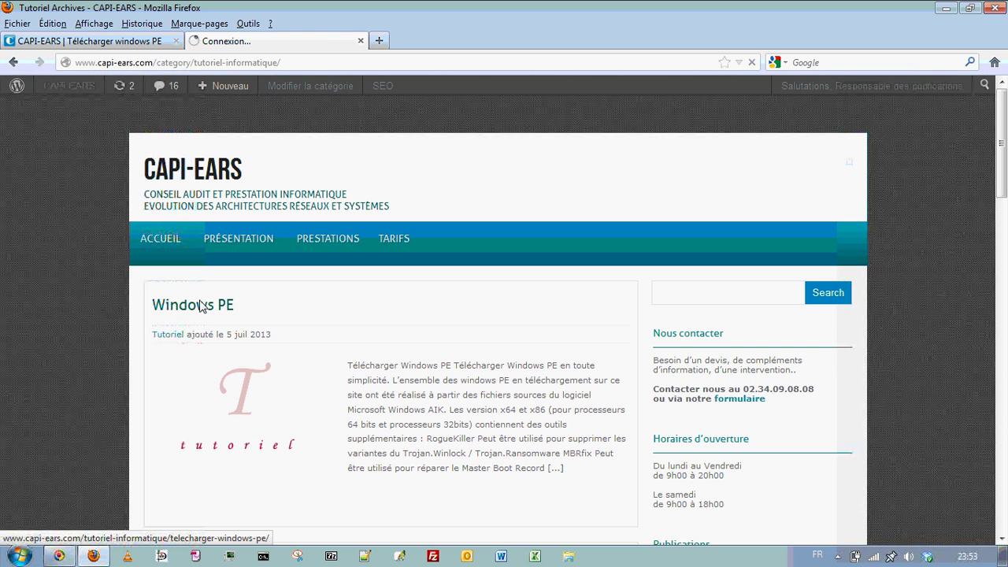
Step: Examine the article's download links for Windows PE in CD format and in USB format
{"action": "scroll", "coordinate": [364, 340], "scroll_direction": "down", "scroll_amount": 3}
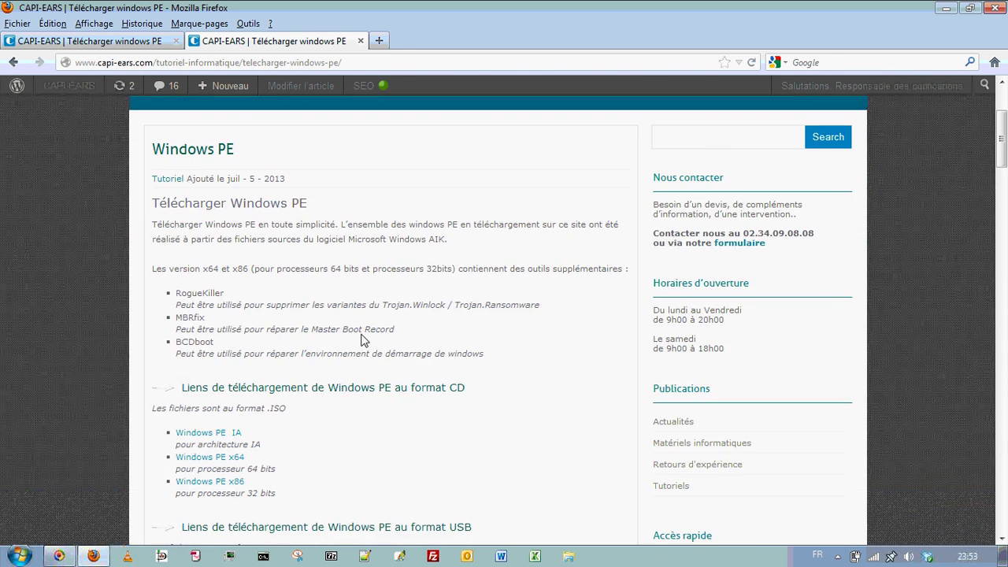
{"action": "scroll", "coordinate": [352, 318], "scroll_direction": "down", "scroll_amount": 3}
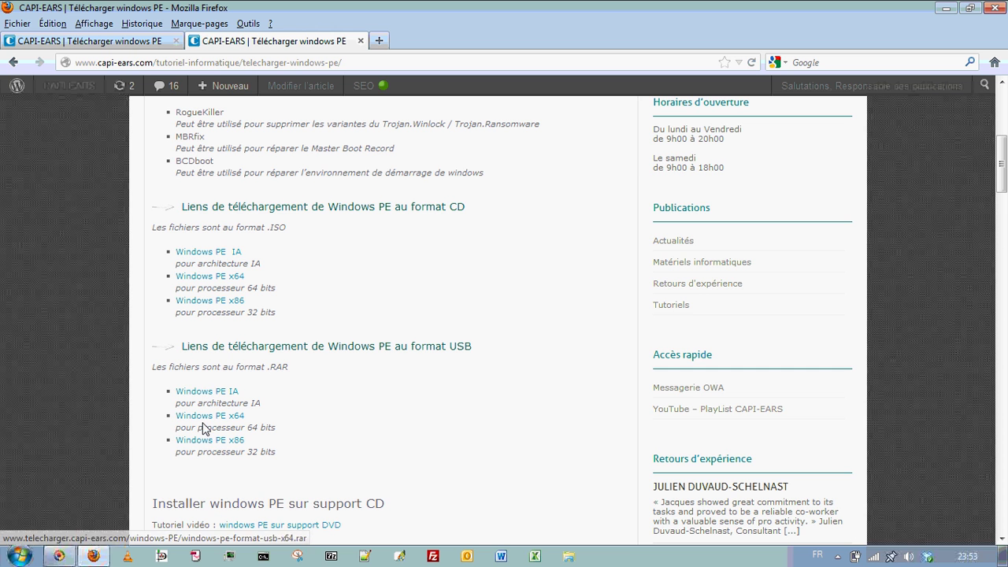
{"action": "triple_click", "coordinate": [411, 213]}
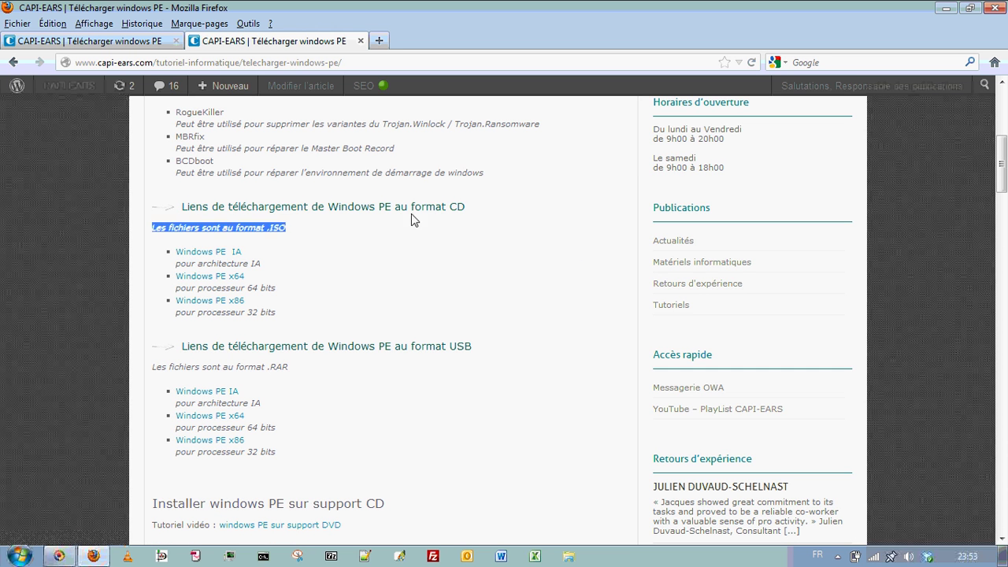
{"action": "left_click_drag", "start_coordinate": [466, 207], "coordinate": [327, 207]}
{"action": "left_click_drag", "start_coordinate": [471, 347], "coordinate": [326, 347]}
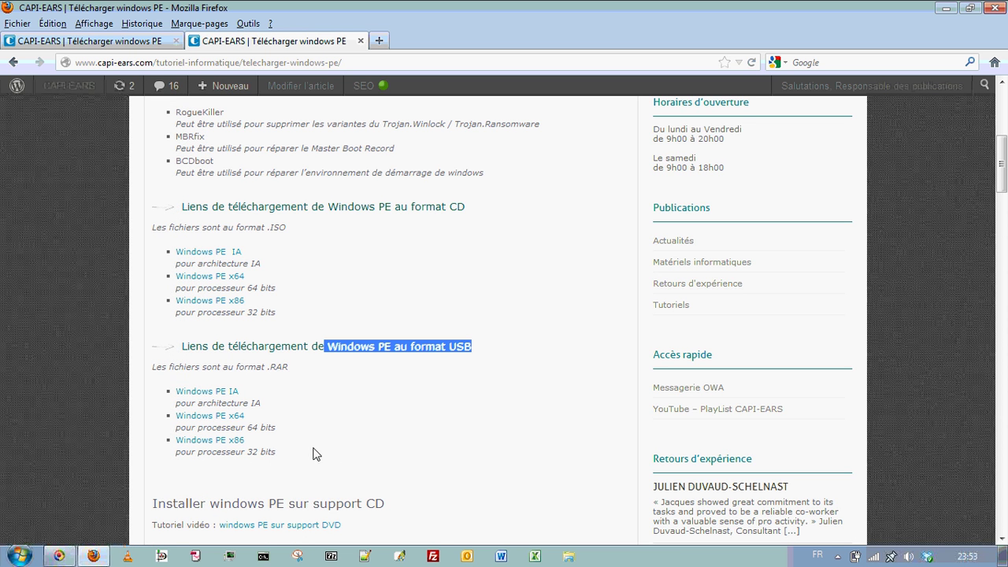
{"action": "left_click", "coordinate": [242, 419]}
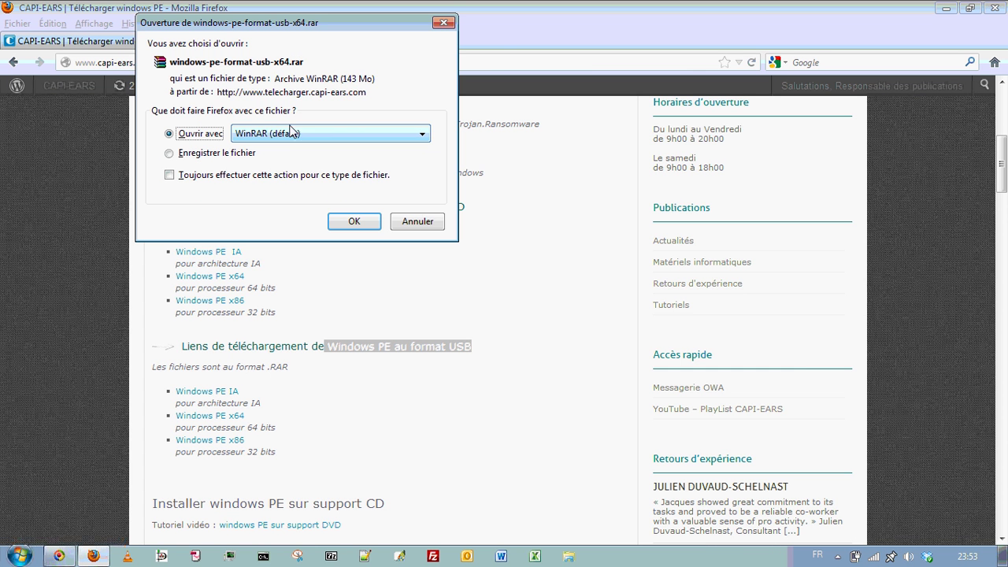
{"action": "left_click_drag", "start_coordinate": [270, 25], "coordinate": [337, 88]}
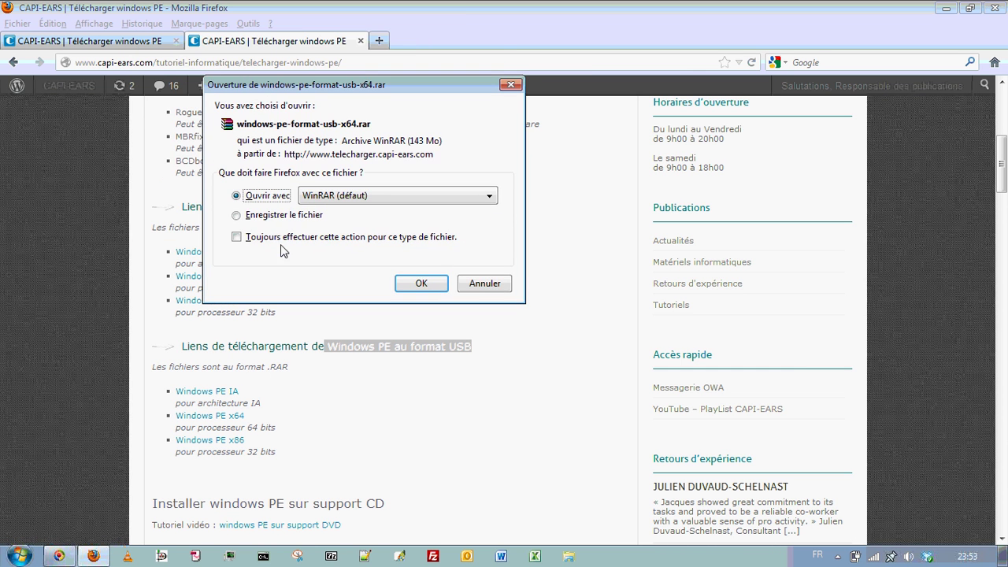
{"action": "left_click", "coordinate": [293, 217]}
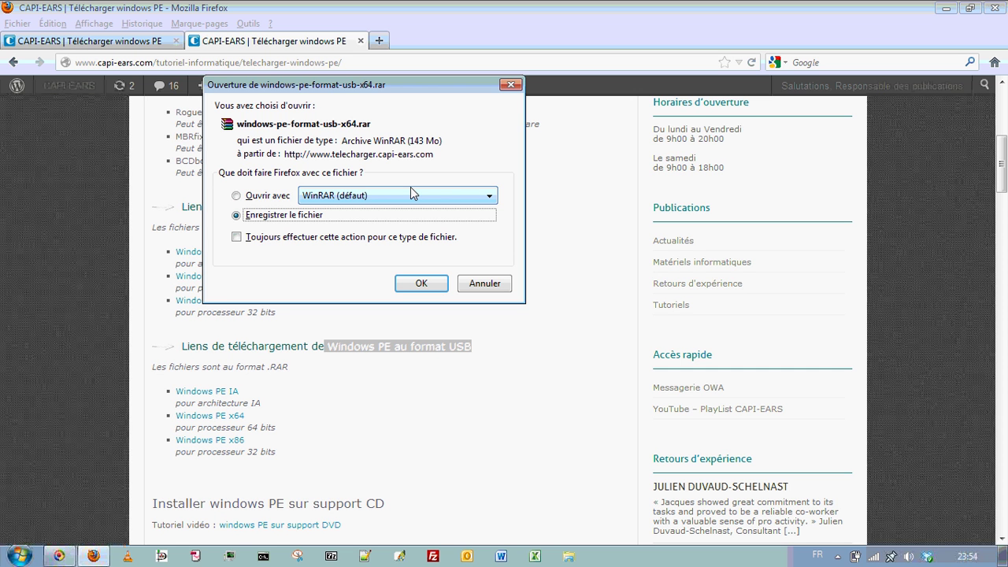
{"action": "left_click", "coordinate": [486, 286]}
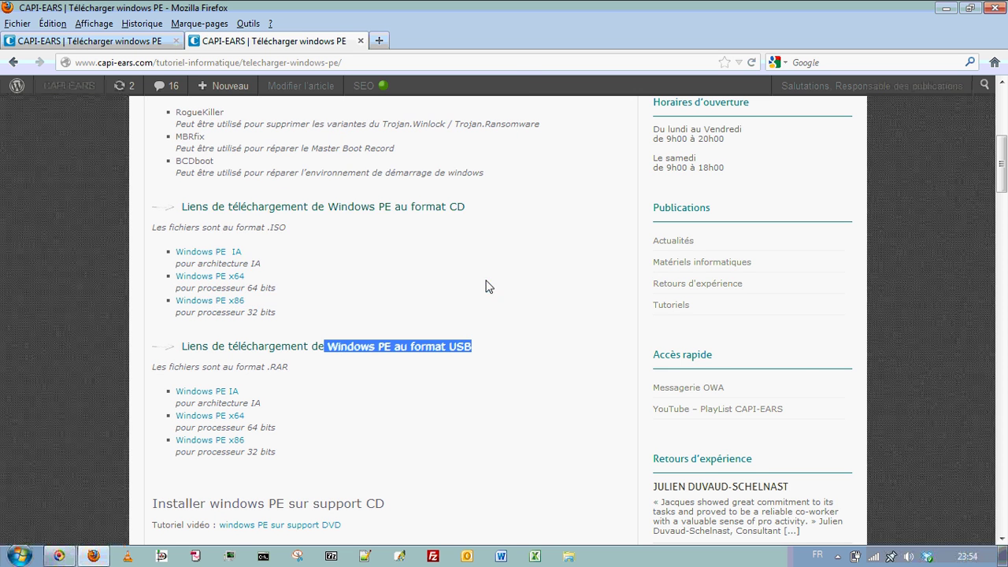
Step: Read through the article's instructions for installing Windows PE on CD and USB media, including the diskpart and xcopy commands
{"action": "scroll", "coordinate": [463, 318], "scroll_direction": "down", "scroll_amount": 5}
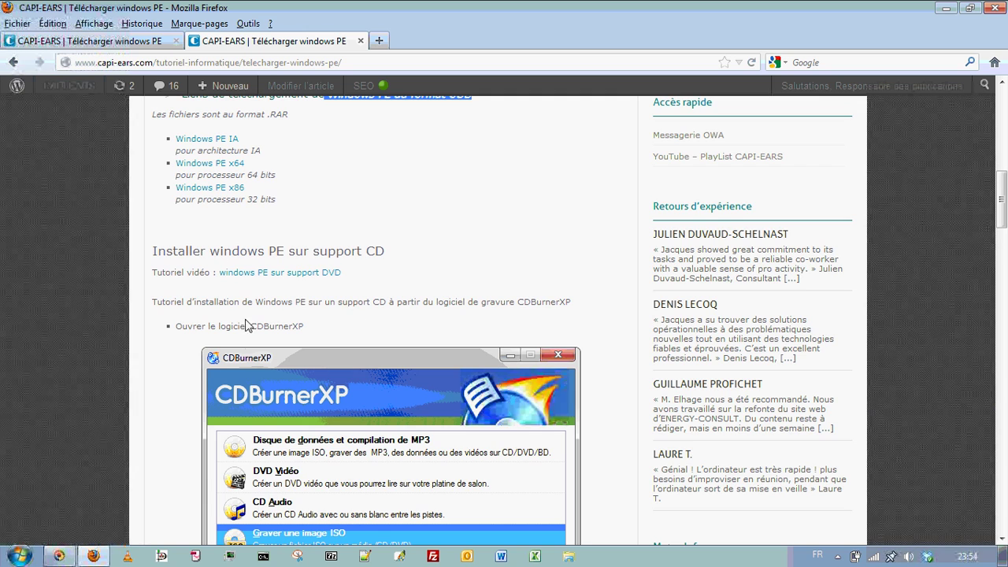
{"action": "scroll", "coordinate": [296, 330], "scroll_direction": "down", "scroll_amount": 3}
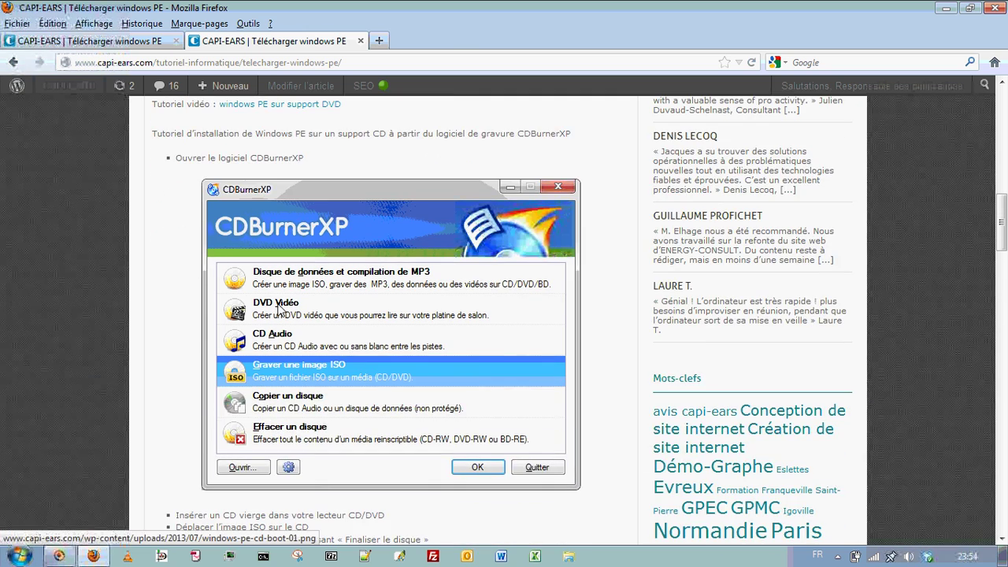
{"action": "scroll", "coordinate": [278, 309], "scroll_direction": "down", "scroll_amount": 13}
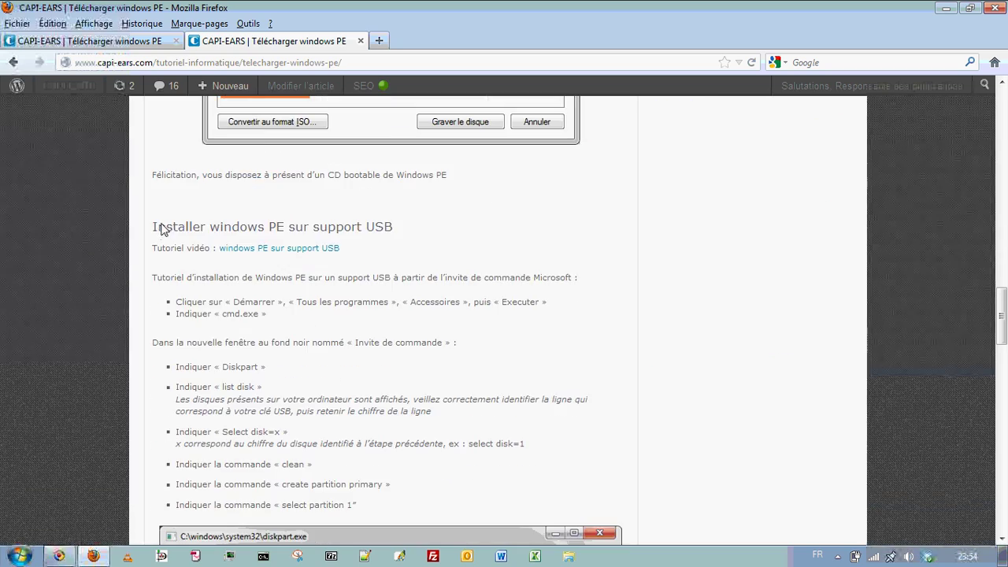
{"action": "left_click_drag", "start_coordinate": [160, 228], "coordinate": [395, 230]}
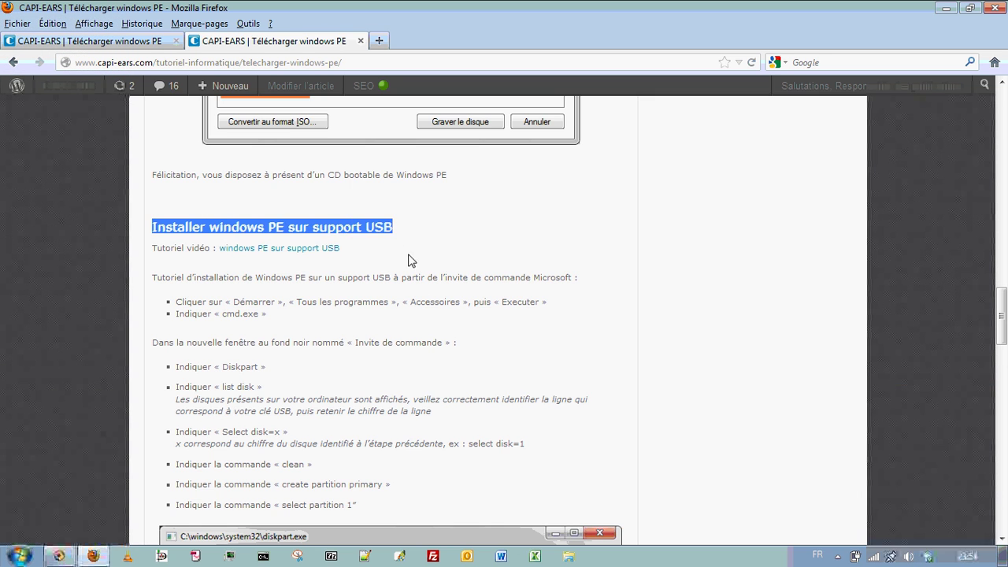
{"action": "scroll", "coordinate": [409, 260], "scroll_direction": "down", "scroll_amount": 6}
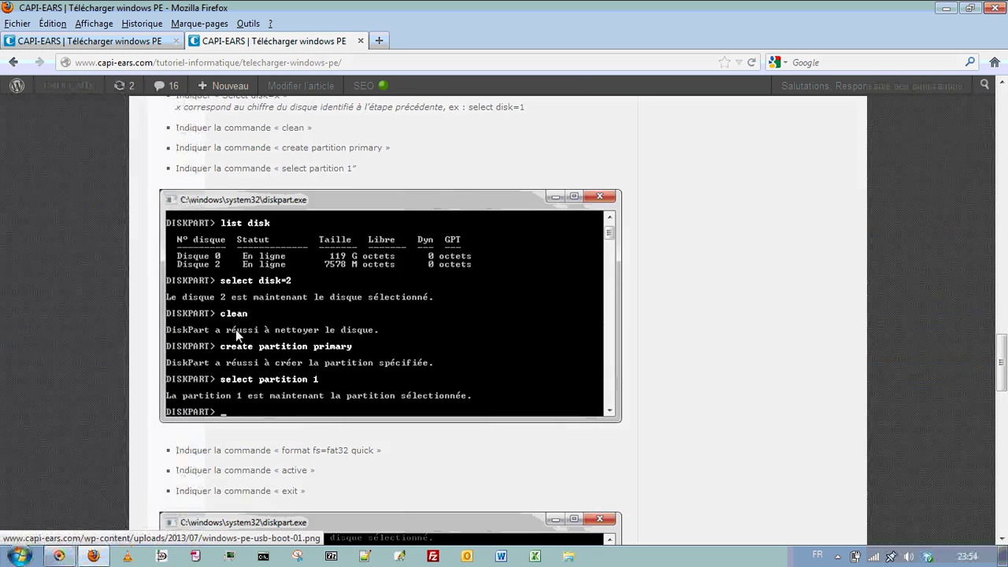
{"action": "scroll", "coordinate": [235, 329], "scroll_direction": "down", "scroll_amount": 5}
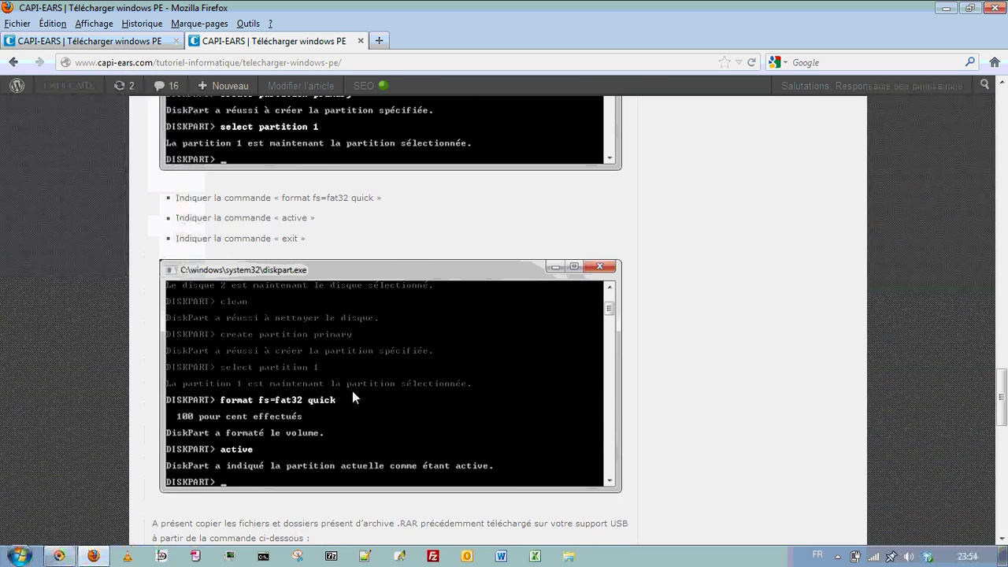
{"action": "scroll", "coordinate": [352, 398], "scroll_direction": "down", "scroll_amount": 3}
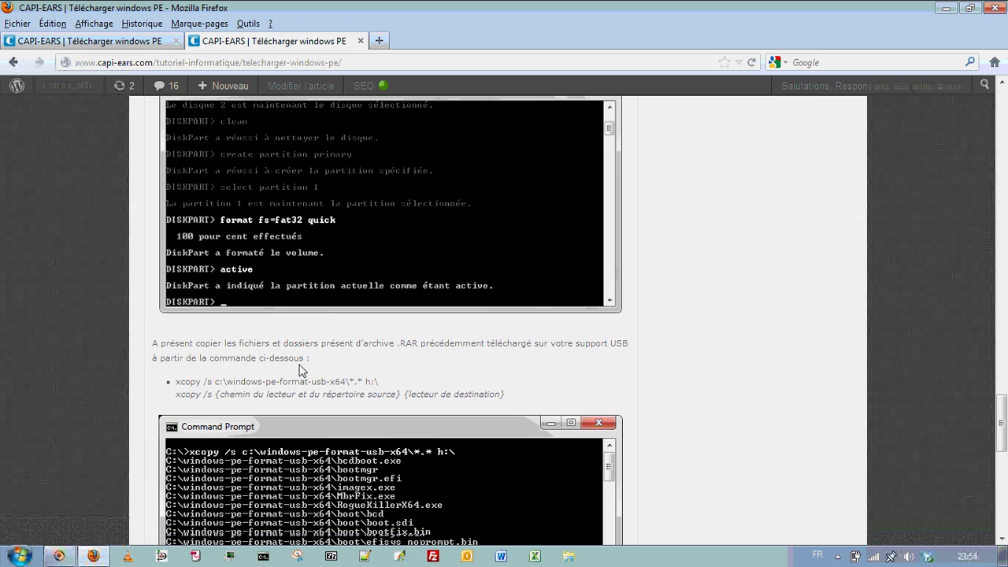
{"action": "scroll", "coordinate": [339, 339], "scroll_direction": "down", "scroll_amount": 10}
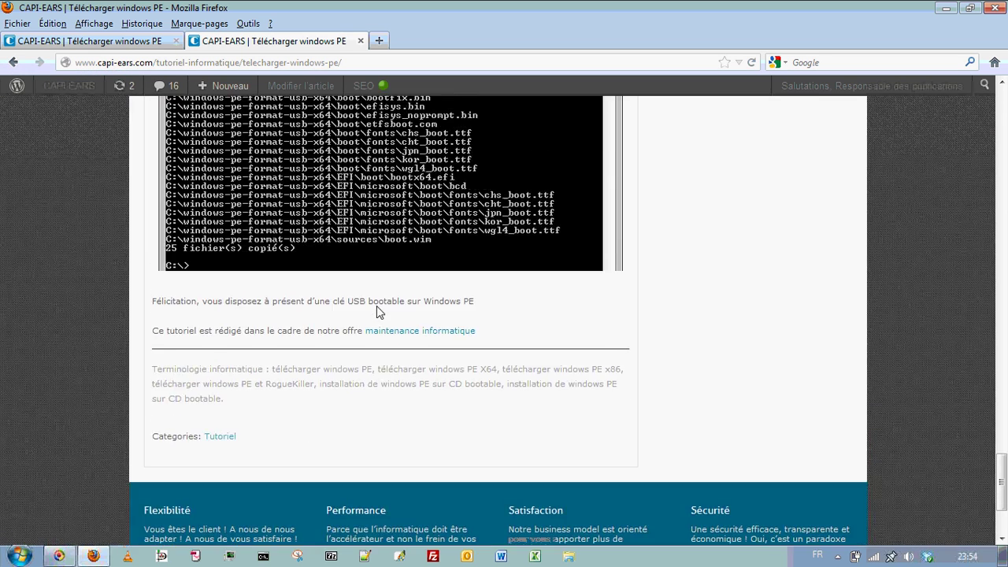
{"action": "scroll", "coordinate": [377, 306], "scroll_direction": "up", "scroll_amount": 8}
{"action": "scroll", "coordinate": [334, 251], "scroll_direction": "up", "scroll_amount": 3}
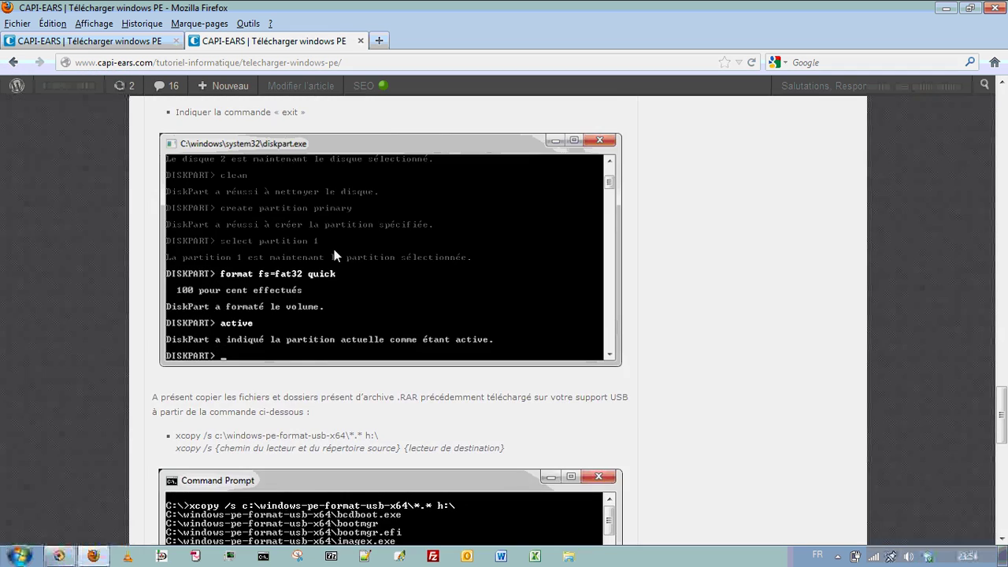
{"action": "scroll", "coordinate": [334, 251], "scroll_direction": "up", "scroll_amount": 7}
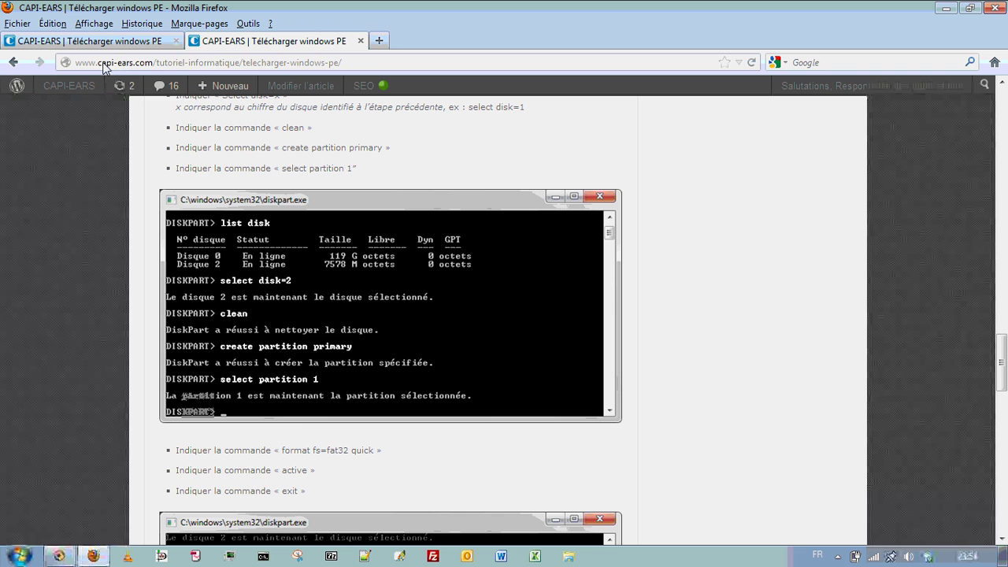
{"action": "left_click", "coordinate": [140, 65]}
{"action": "left_click", "coordinate": [540, 176]}
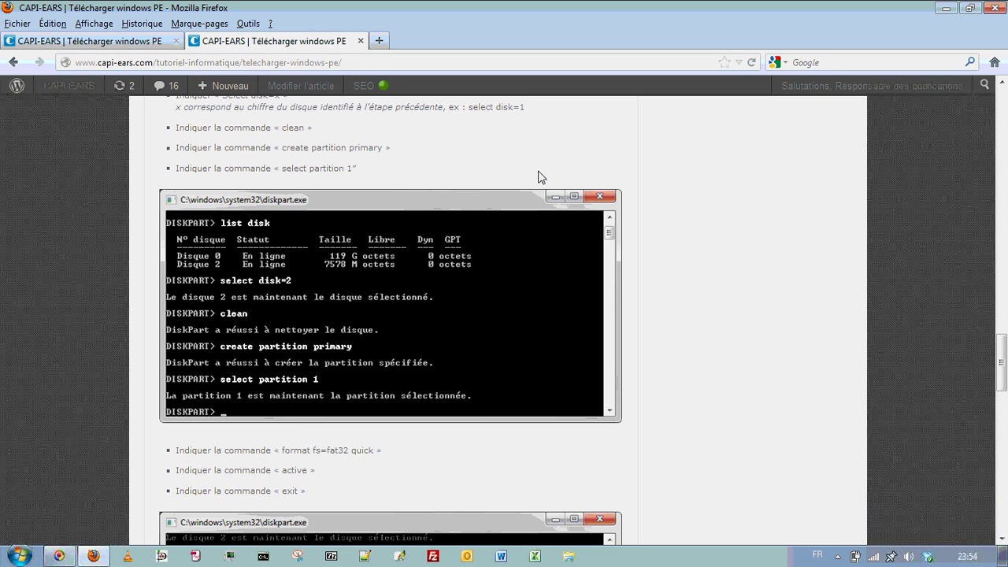
{"action": "scroll", "coordinate": [531, 185], "scroll_direction": "up", "scroll_amount": 10}
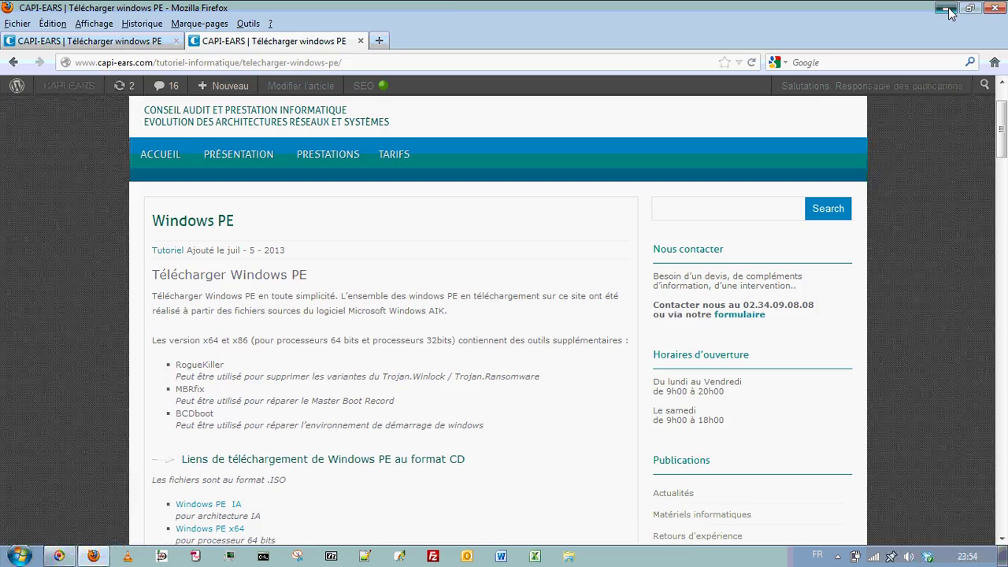
Step: Minimize the browser and launch the Windows command prompt by running cmd from the Exécuter dialog in Accessoires
{"action": "left_click", "coordinate": [946, 8]}
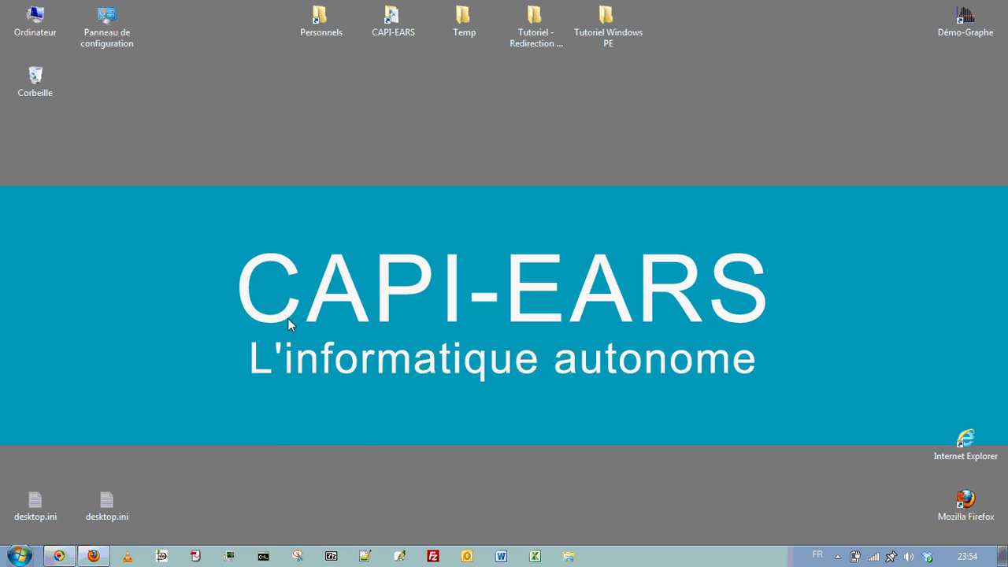
{"action": "left_click", "coordinate": [14, 558]}
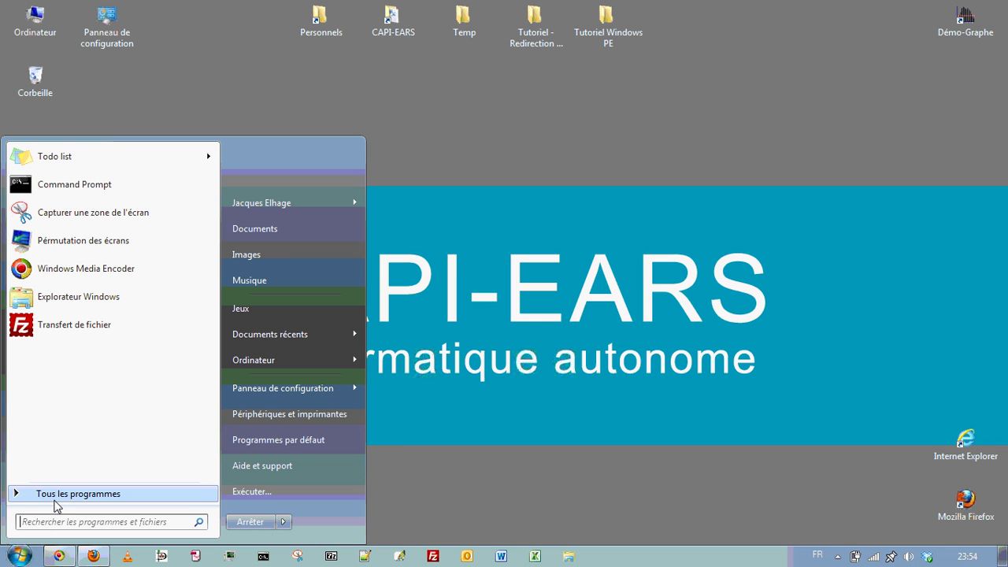
{"action": "left_click", "coordinate": [55, 499]}
{"action": "left_click", "coordinate": [47, 403]}
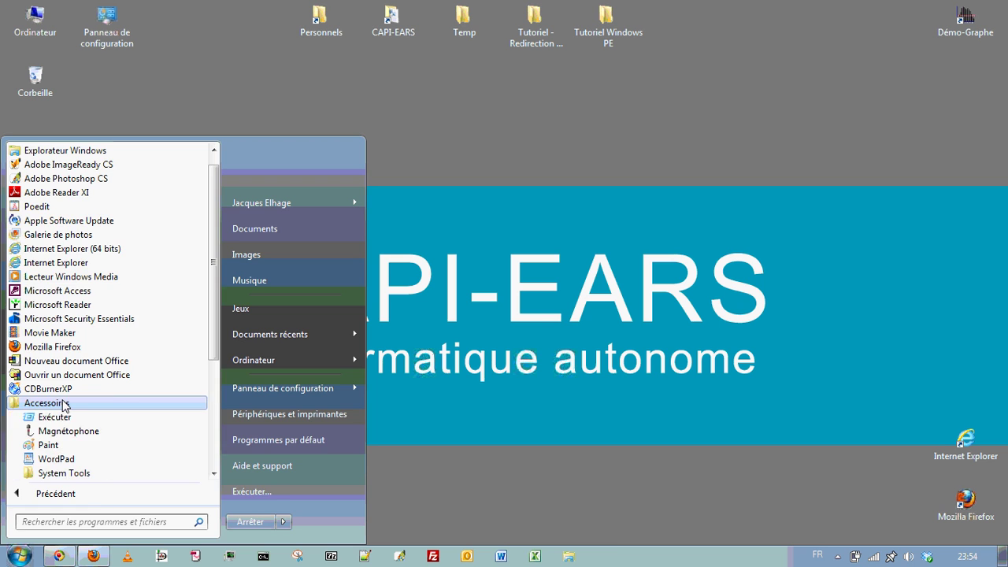
{"action": "left_click", "coordinate": [52, 420]}
{"action": "type", "text": "c"}
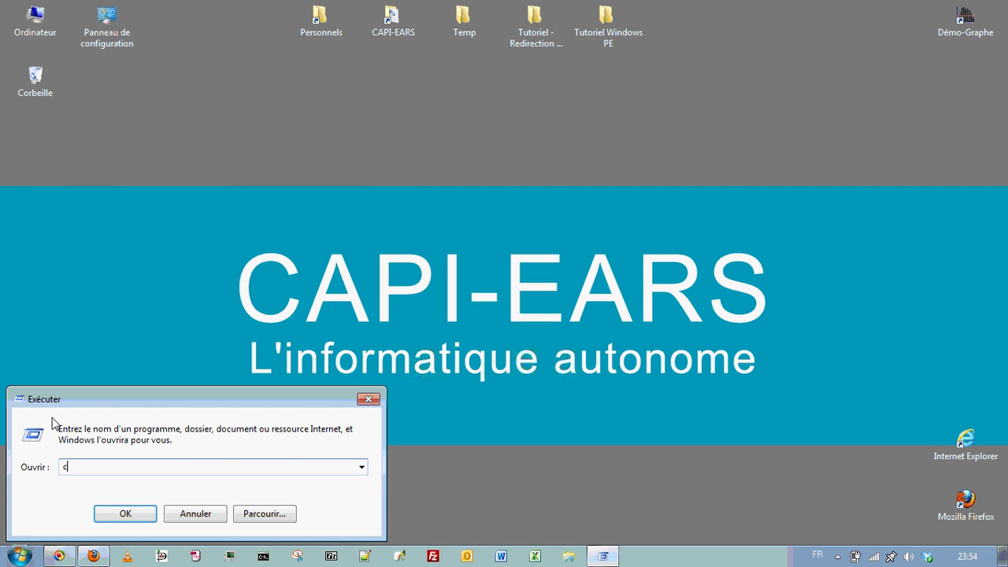
{"action": "type", "text": "md"}
{"action": "key", "text": "Return"}
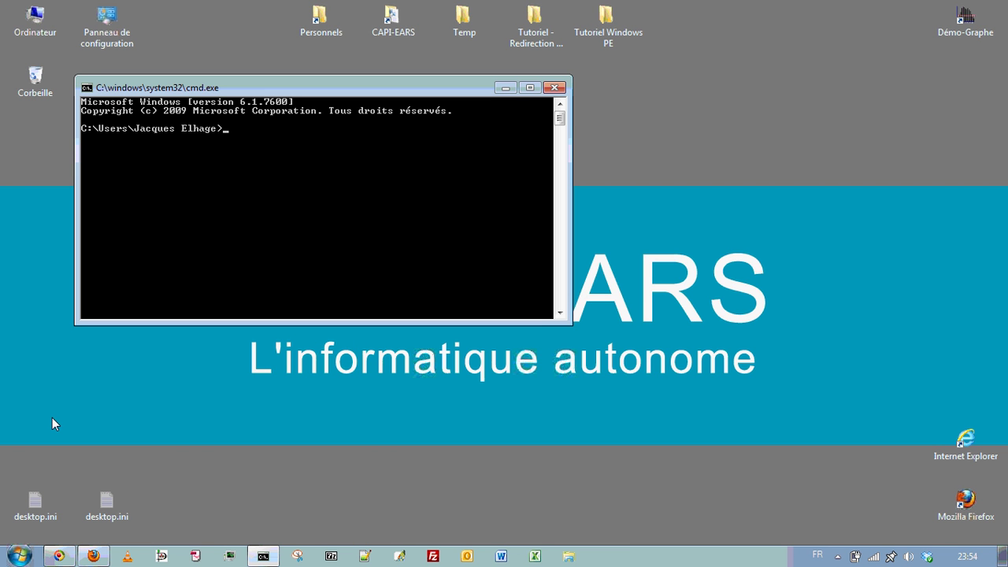
Step: Change to the root of drive C with cd\ and clear the console with cls
{"action": "type", "text": "cd\\"}
{"action": "key", "text": "Return"}
{"action": "type", "text": "cls"}
{"action": "key", "text": "Return"}
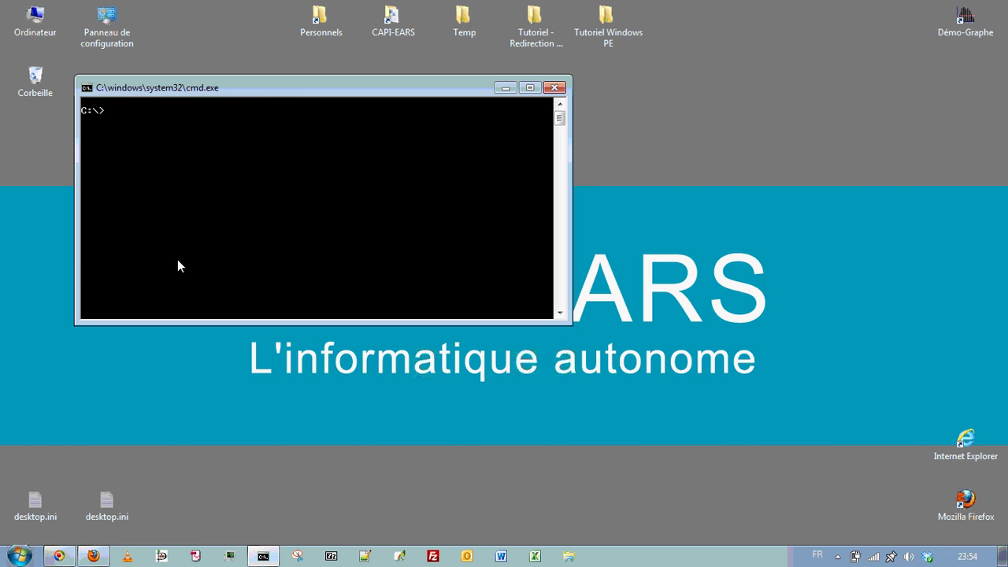
Step: Move the command prompt window toward the middle of the desktop and start diskpart from it
{"action": "left_click_drag", "start_coordinate": [263, 92], "coordinate": [467, 190]}
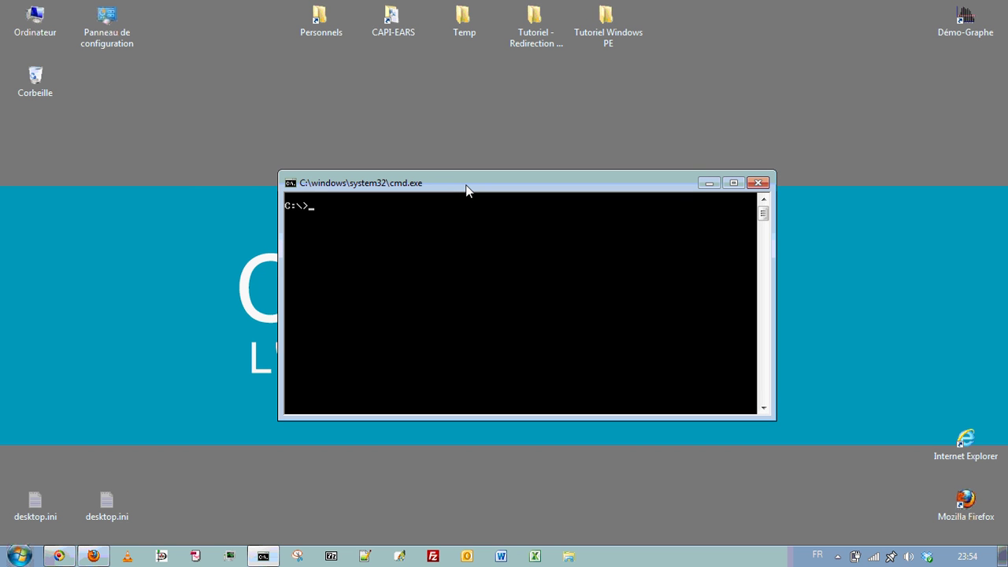
{"action": "type", "text": "diskpart"}
{"action": "key", "text": "Return"}
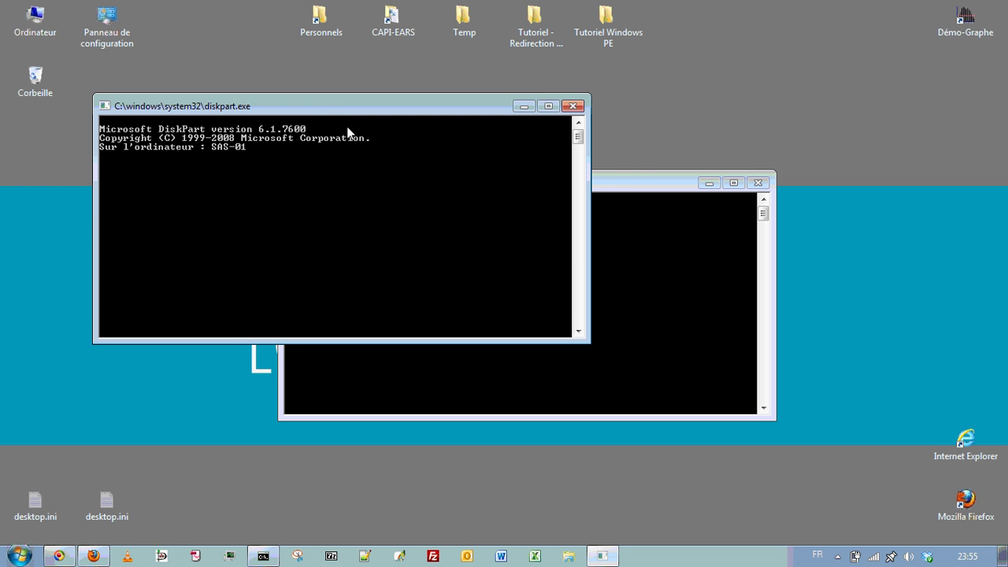
Step: Reposition the diskpart window toward the middle of the desktop, then list the disks and select disk 2
{"action": "left_click_drag", "start_coordinate": [327, 107], "coordinate": [567, 190]}
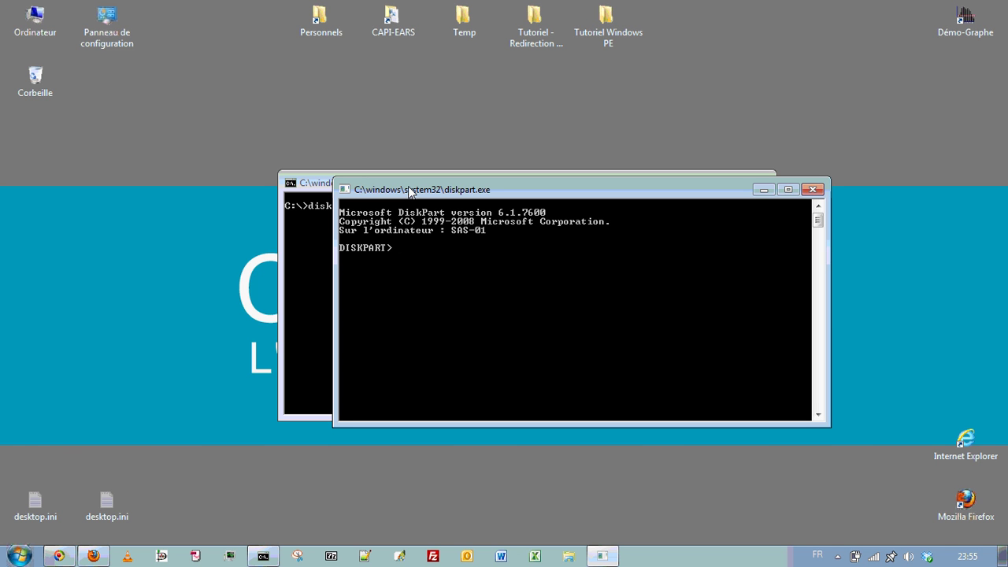
{"action": "type", "text": "list disk"}
{"action": "key", "text": "Return"}
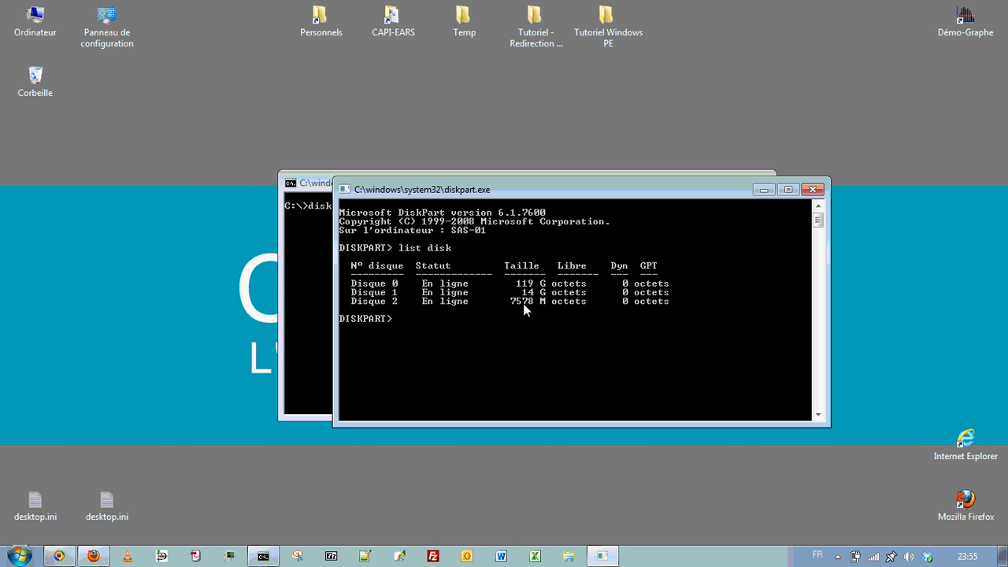
{"action": "type", "text": "select disk=2"}
{"action": "key", "text": "Return"}
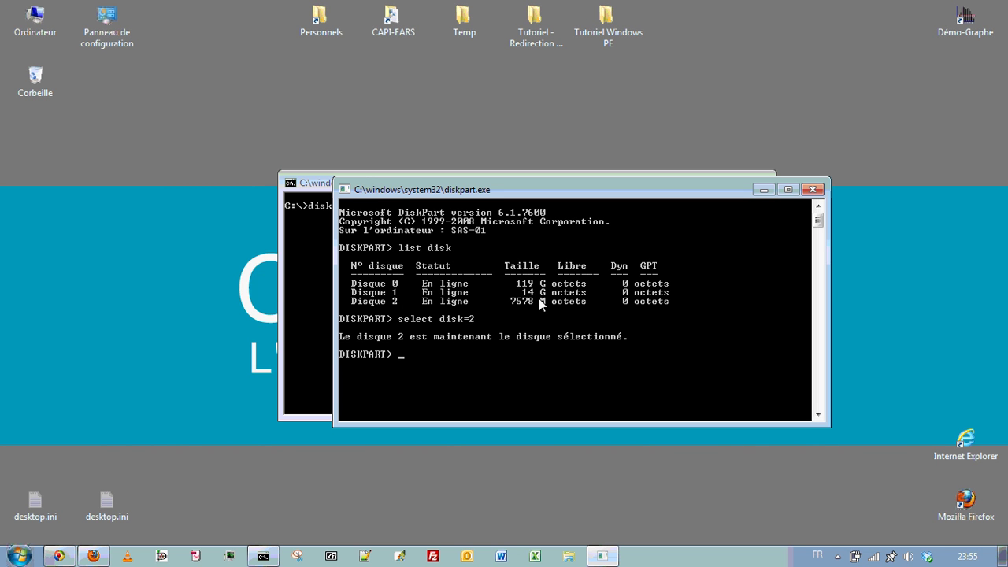
Step: Clean the selected disk in diskpart and create a primary partition on it
{"action": "type", "text": "clean"}
{"action": "key", "text": "Return"}
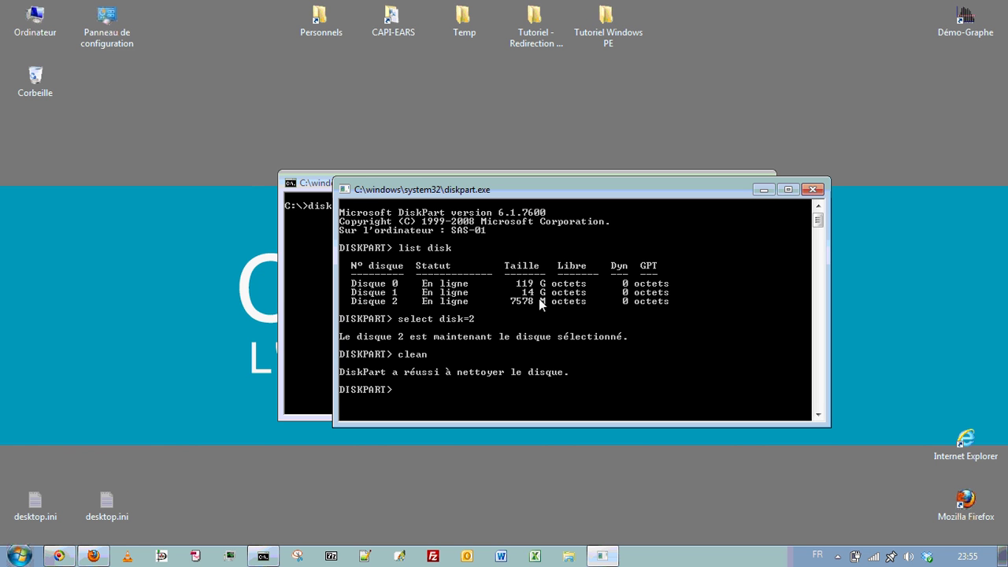
{"action": "type", "text": "createpa"}
{"action": "key", "text": "BackSpace"}
{"action": "key", "text": "BackSpace"}
{"action": "type", "text": "partition primary"}
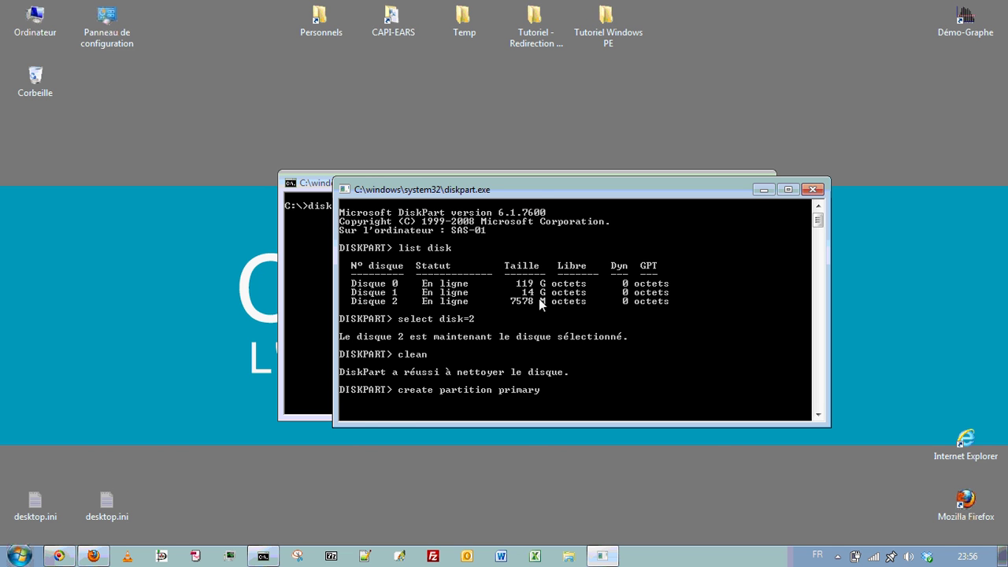
{"action": "key", "text": "Return"}
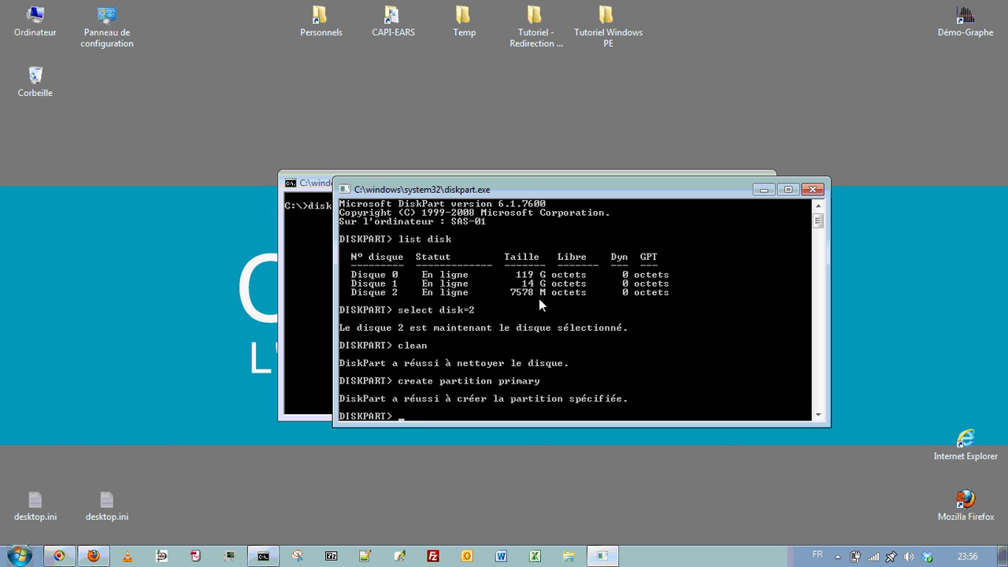
Step: Select partition 1 and quick-format it with the FAT32 file system
{"action": "type", "text": "select partition 1"}
{"action": "key", "text": "Return"}
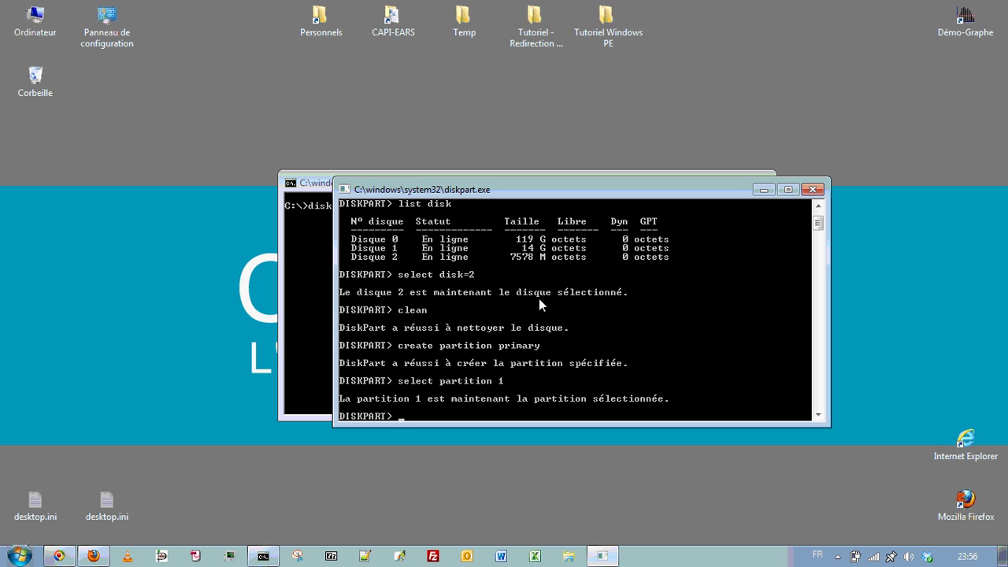
{"action": "type", "text": "format"}
{"action": "type", "text": "fs=fat32 quick"}
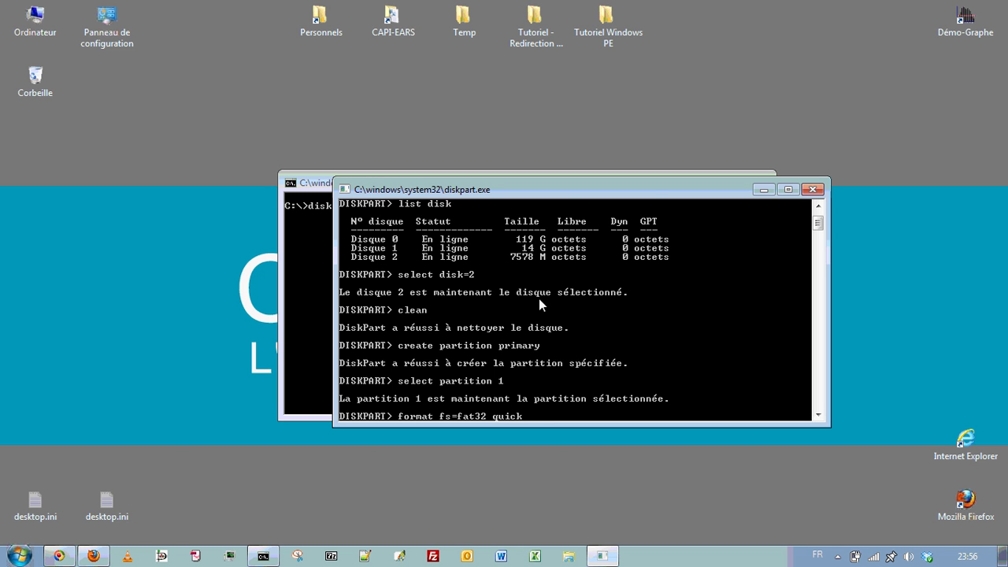
{"action": "key", "text": "Return"}
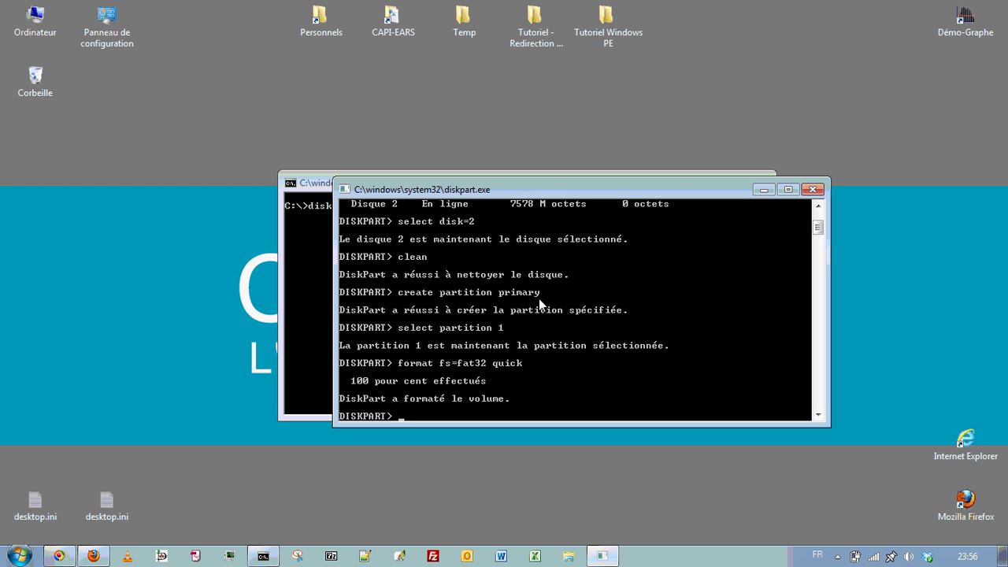
Step: Mark the formatted partition as active, then exit both diskpart and the command prompt
{"action": "type", "text": "active"}
{"action": "key", "text": "Return"}
{"action": "type", "text": "exit"}
{"action": "key", "text": "Return"}
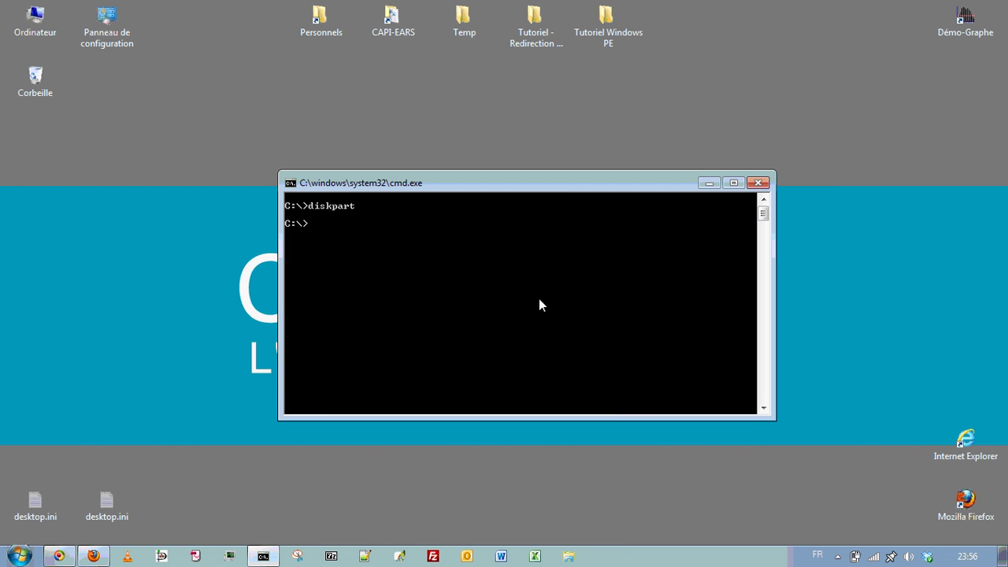
{"action": "type", "text": "exit"}
{"action": "key", "text": "Return"}
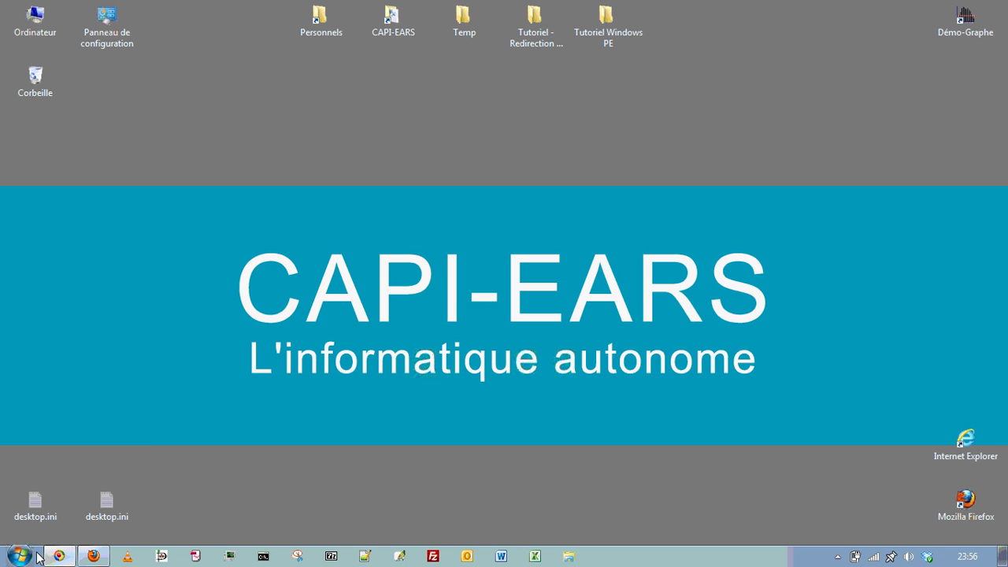
Step: Open the Windows-PE folder on drive C by way of the Tutoriel Windows PE folder on the desktop
{"action": "double_click", "coordinate": [541, 33]}
{"action": "left_click", "coordinate": [873, 11]}
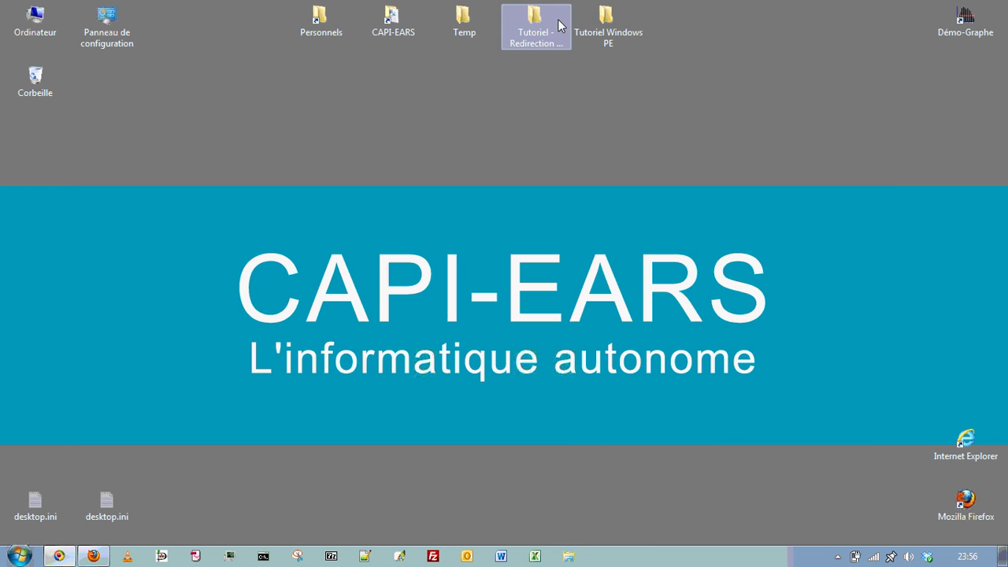
{"action": "double_click", "coordinate": [609, 24]}
{"action": "double_click", "coordinate": [529, 135]}
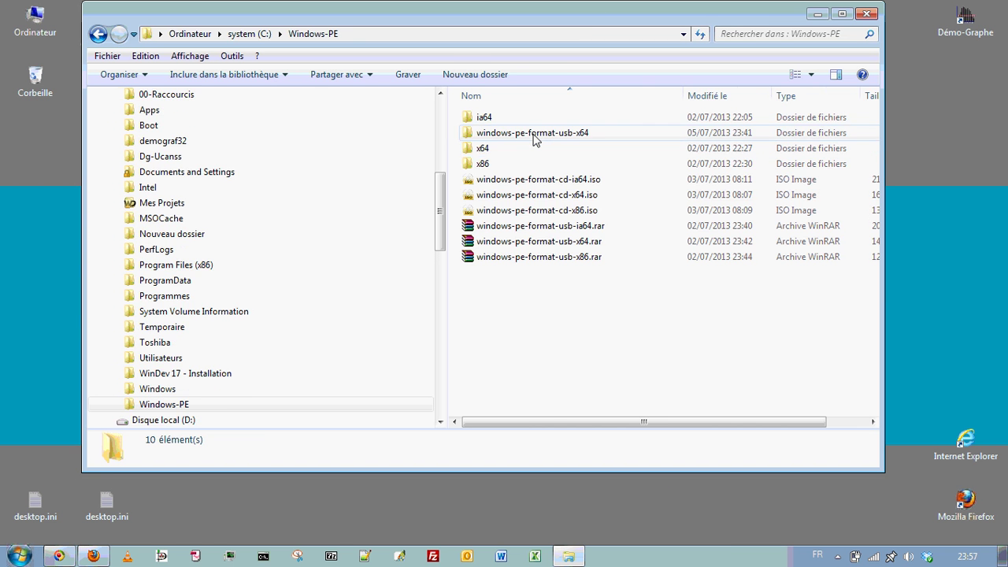
Step: Point out the downloaded ISO and RAR files in the Windows-PE folder, ending on windows-pe-format-usb-x64.rar
{"action": "left_click", "coordinate": [575, 180]}
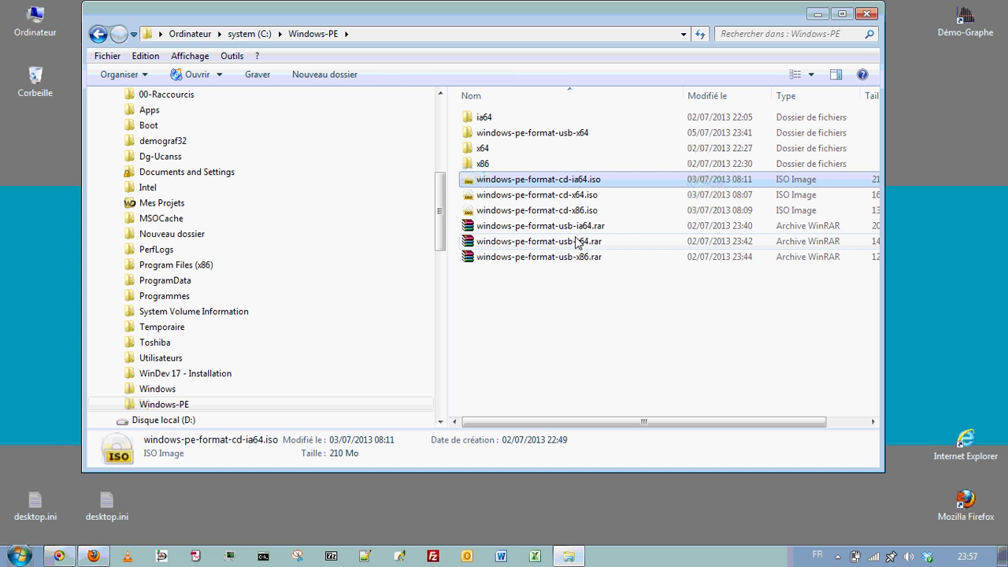
{"action": "left_click", "coordinate": [579, 257], "text": "shift"}
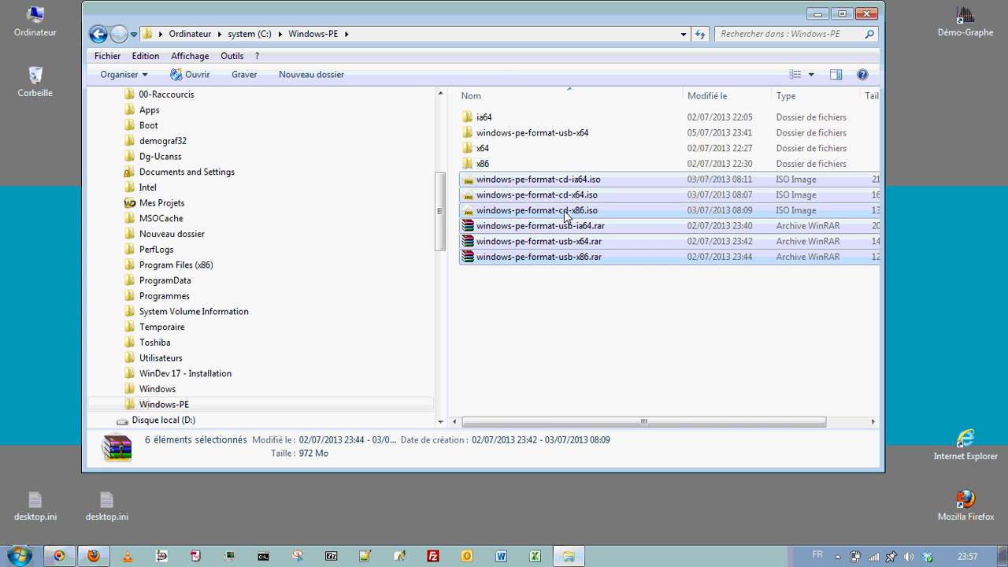
{"action": "left_click", "coordinate": [553, 349]}
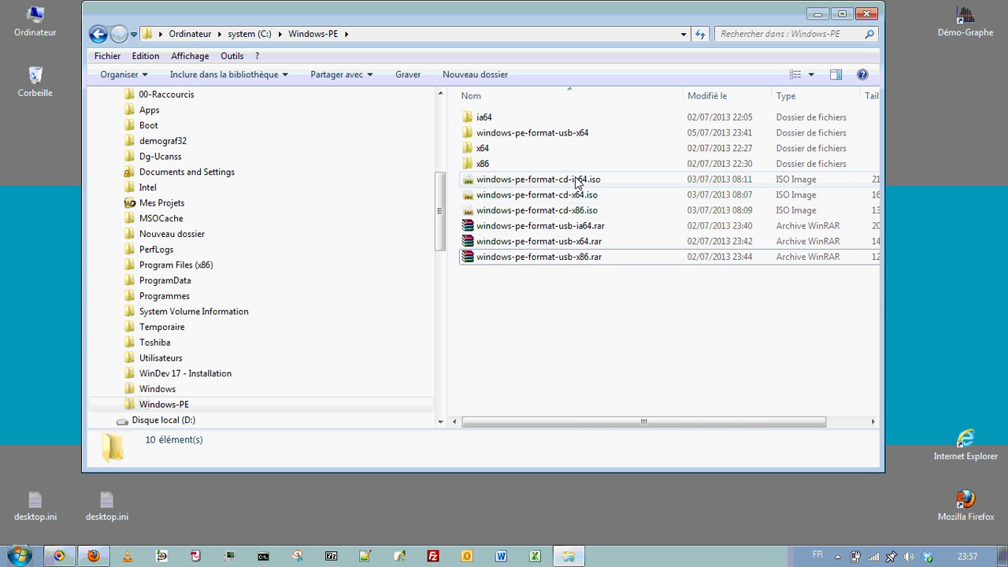
{"action": "left_click", "coordinate": [587, 243]}
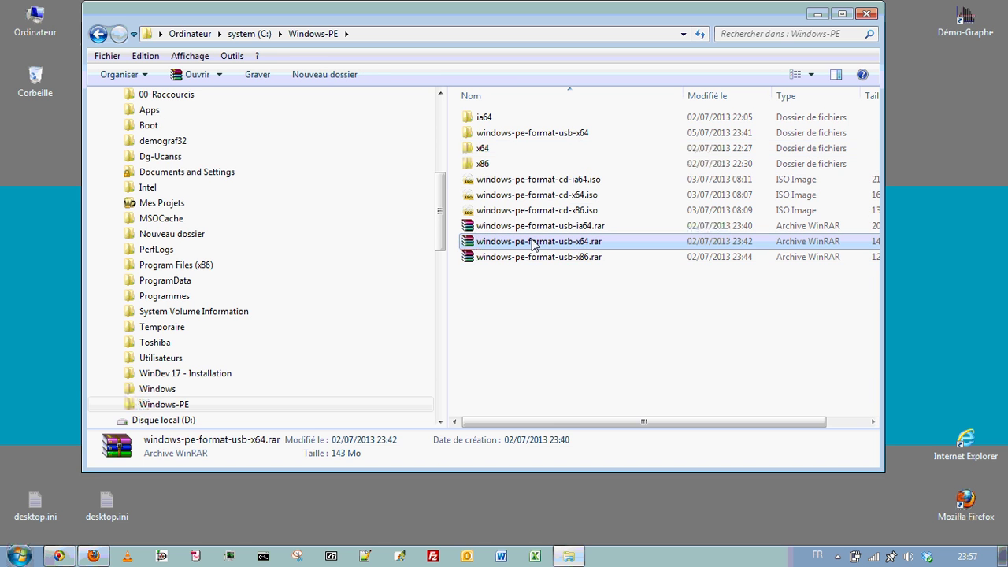
Step: Copy the entire contents of the windows-pe-format-usb-x64 folder to the root of Disque amovible (H:)
{"action": "double_click", "coordinate": [581, 134]}
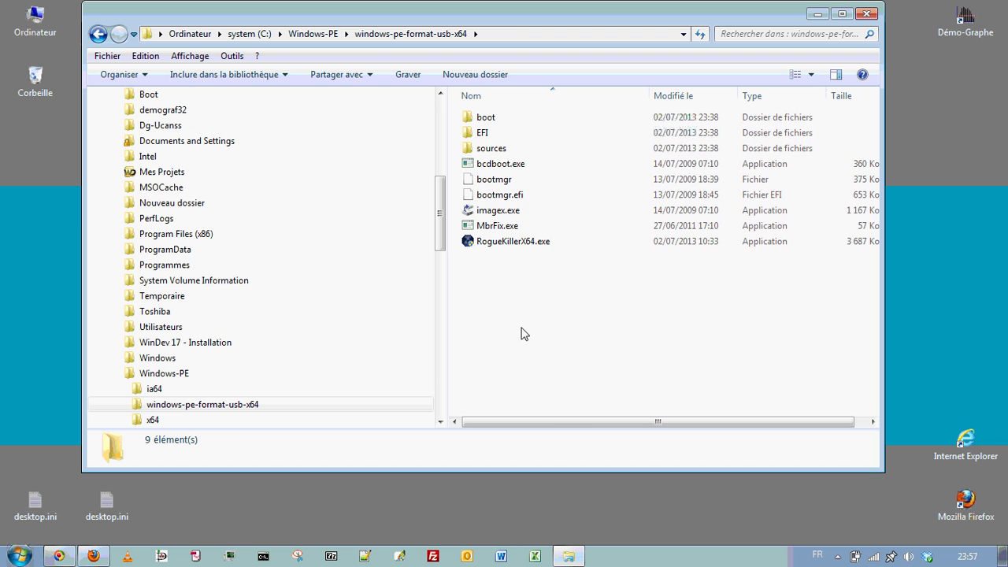
{"action": "key", "text": "ctrl+a"}
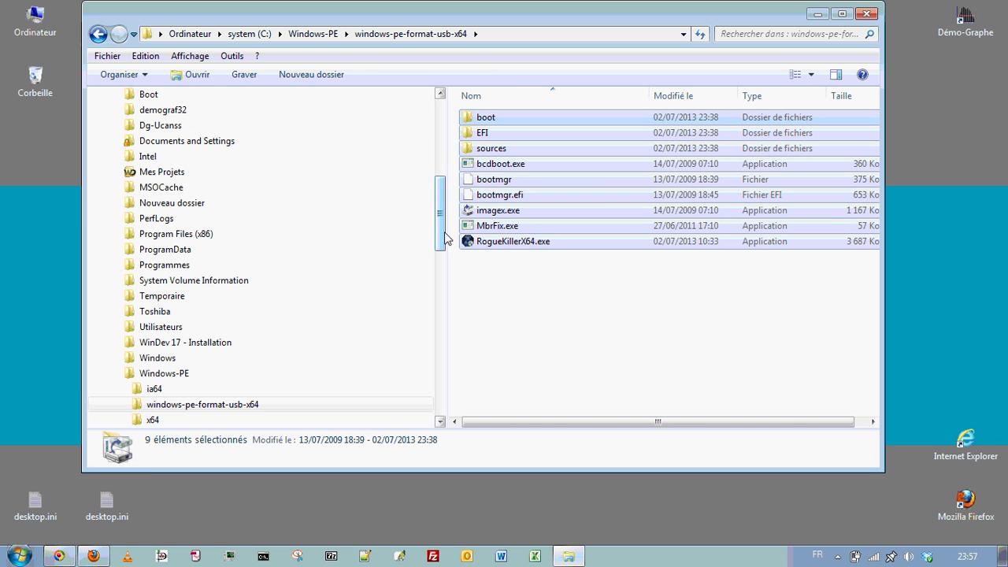
{"action": "left_click_drag", "start_coordinate": [441, 239], "coordinate": [441, 175]}
{"action": "left_click", "coordinate": [112, 311]}
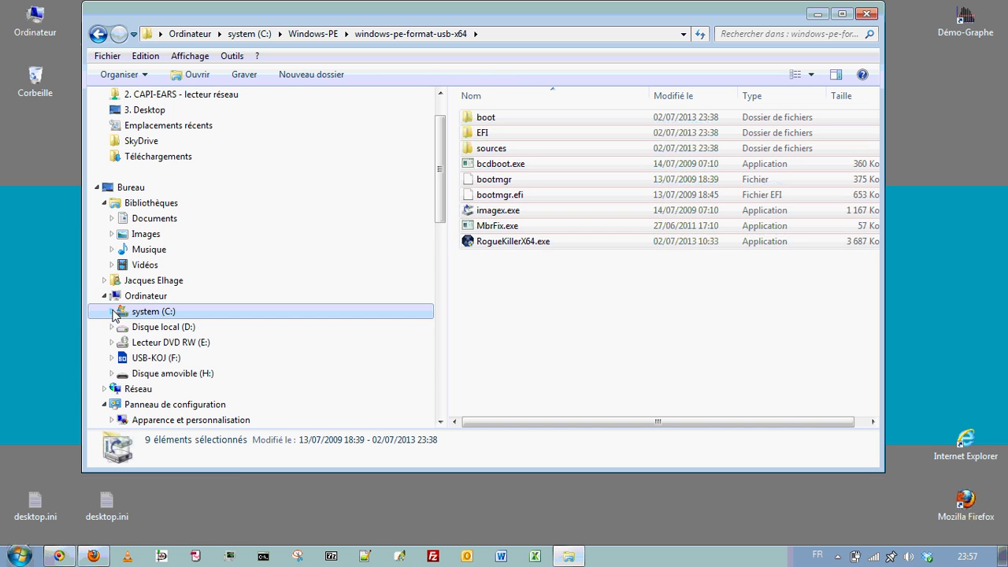
{"action": "left_click", "coordinate": [168, 376]}
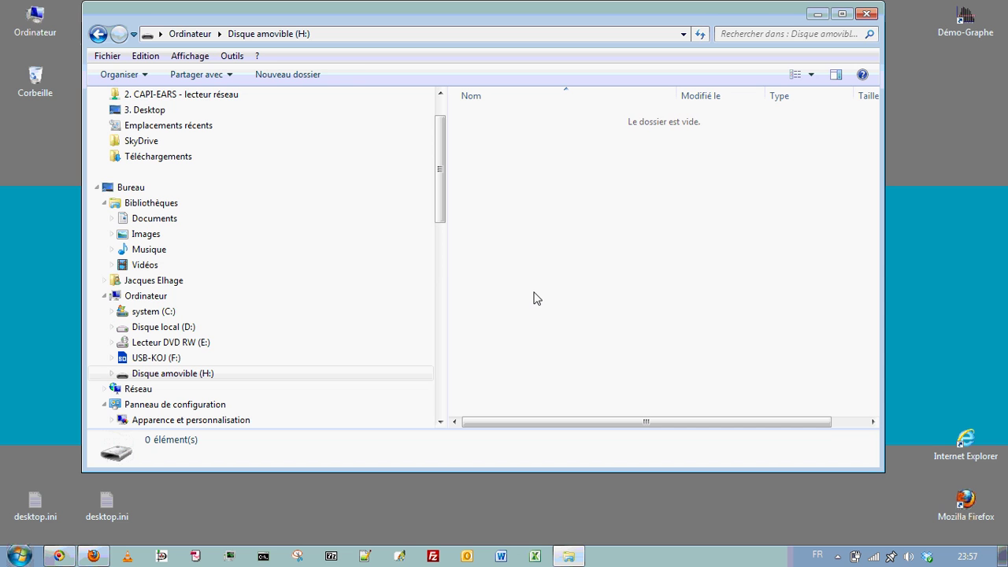
{"action": "key", "text": "ctrl+v"}
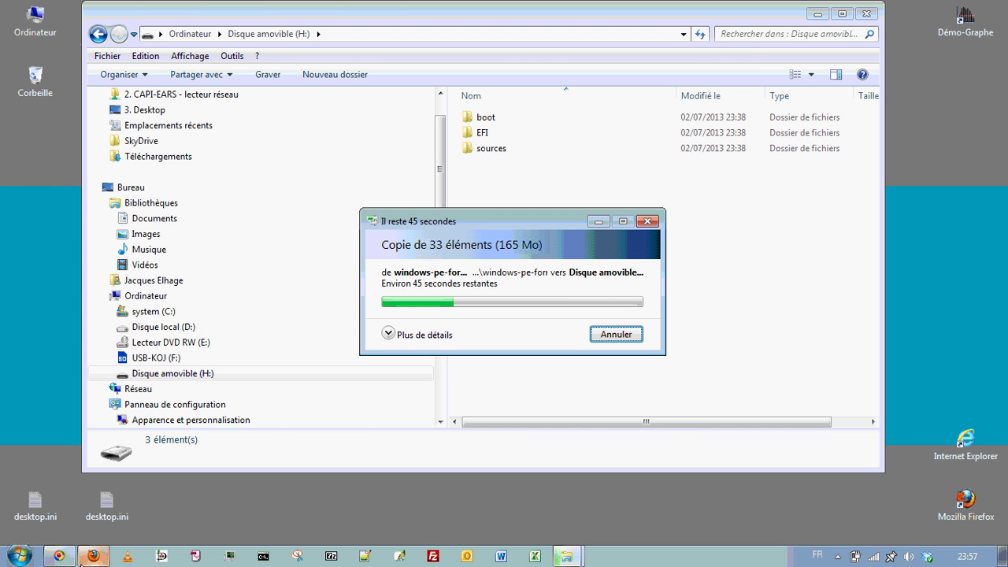
Step: Switch to Firefox and review the article's Windows PE download links and its CD and USB installation sections
{"action": "left_click", "coordinate": [93, 556]}
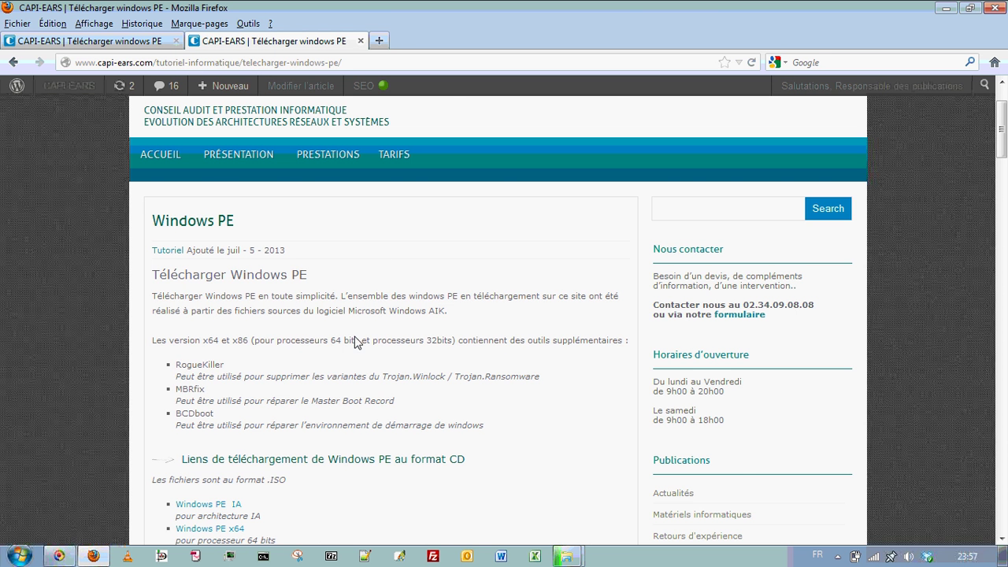
{"action": "scroll", "coordinate": [331, 268], "scroll_direction": "down", "scroll_amount": 3}
{"action": "scroll", "coordinate": [302, 185], "scroll_direction": "up", "scroll_amount": 1}
{"action": "scroll", "coordinate": [268, 275], "scroll_direction": "down", "scroll_amount": 3}
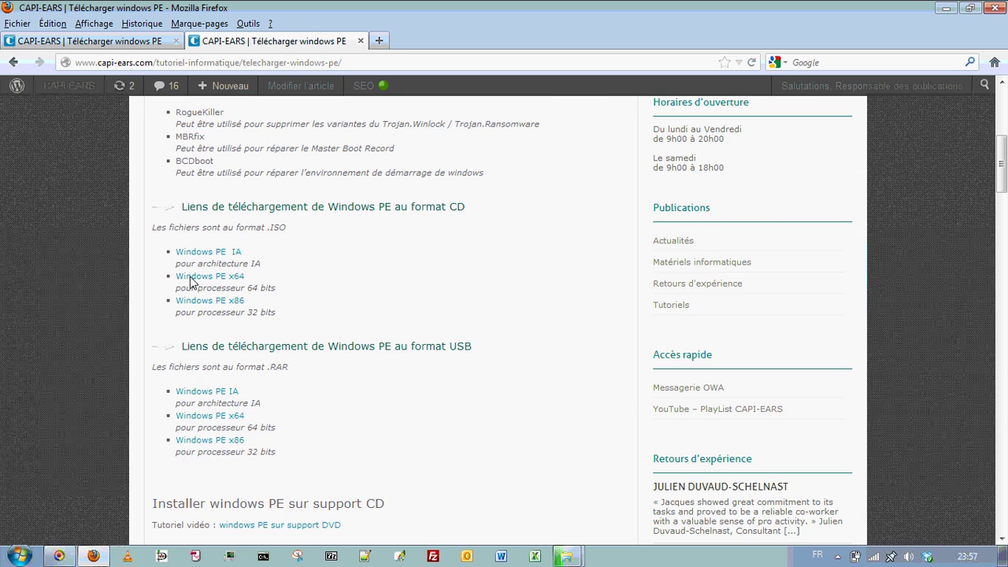
{"action": "scroll", "coordinate": [373, 261], "scroll_direction": "down", "scroll_amount": 12}
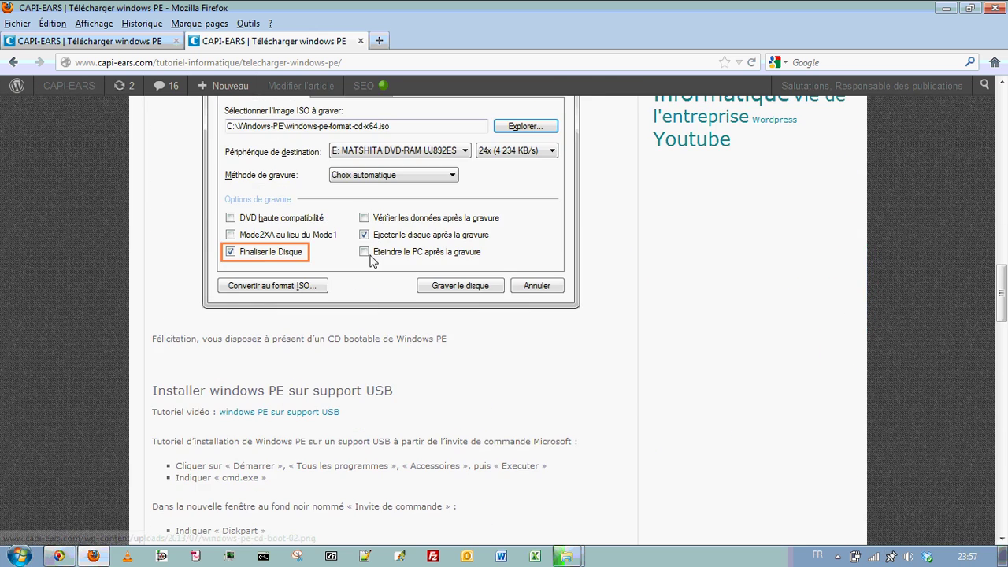
{"action": "scroll", "coordinate": [316, 260], "scroll_direction": "down", "scroll_amount": 6}
{"action": "scroll", "coordinate": [197, 190], "scroll_direction": "up", "scroll_amount": 4}
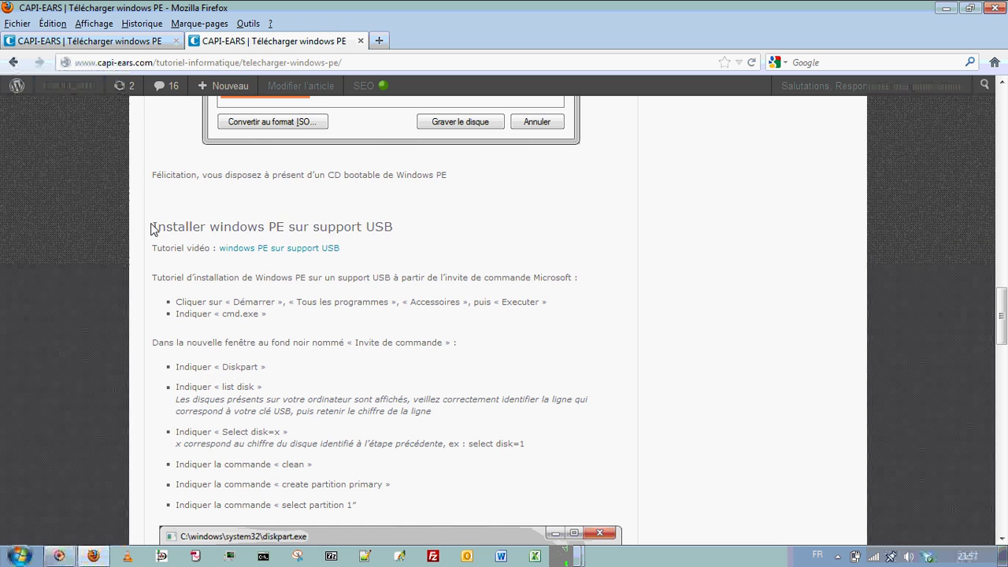
{"action": "left_click_drag", "start_coordinate": [152, 228], "coordinate": [432, 243]}
{"action": "left_click", "coordinate": [560, 339]}
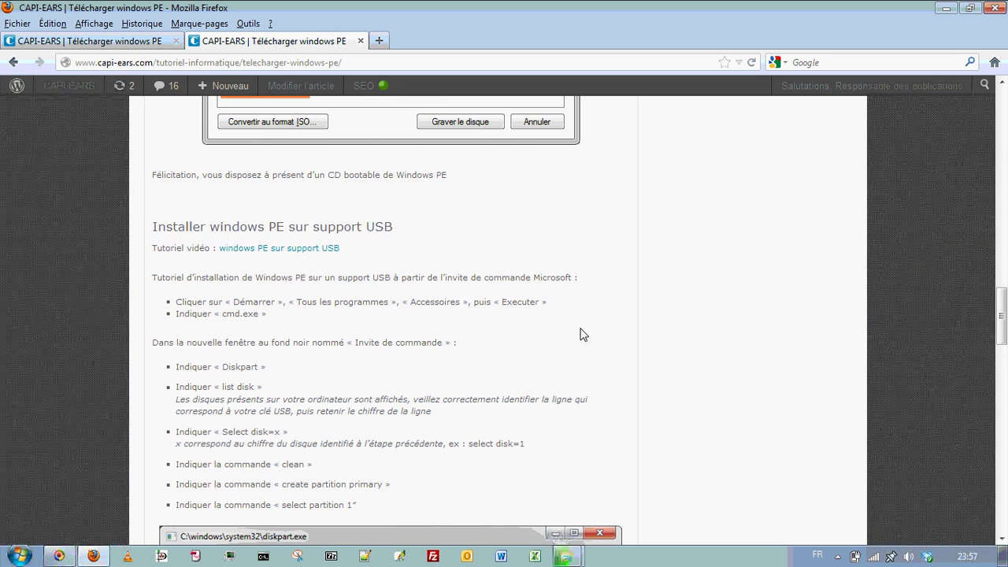
{"action": "scroll", "coordinate": [580, 334], "scroll_direction": "up", "scroll_amount": 5}
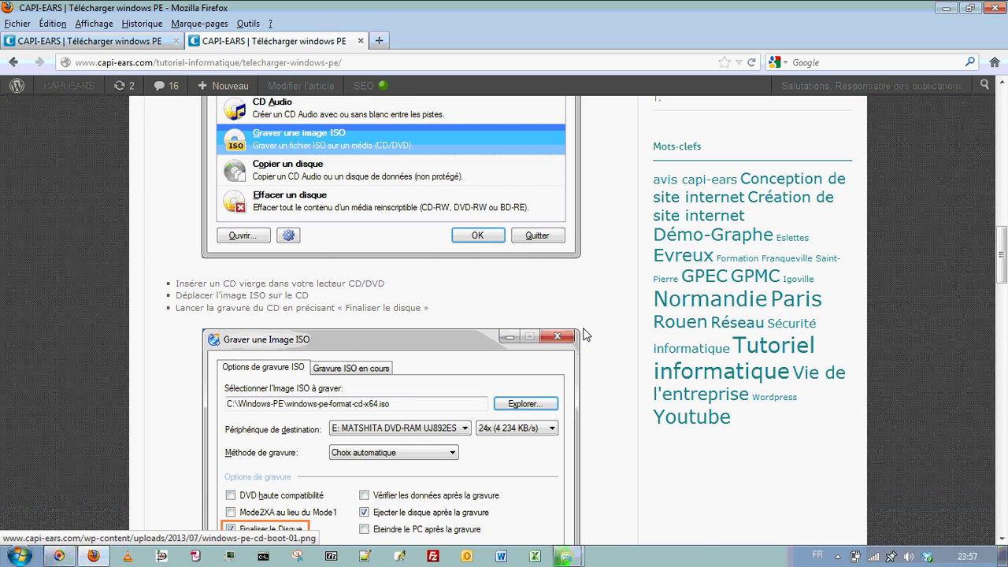
{"action": "scroll", "coordinate": [587, 333], "scroll_direction": "up", "scroll_amount": 10}
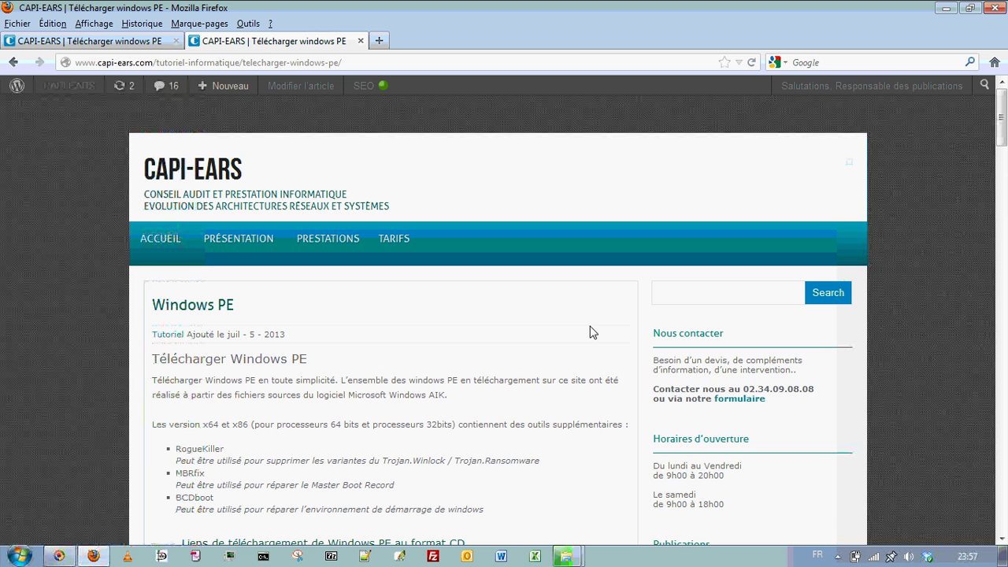
Step: Highlight the site's contact details and view the list of services under Prestations
{"action": "left_click_drag", "start_coordinate": [812, 403], "coordinate": [693, 371]}
{"action": "mouse_move", "coordinate": [331, 234]}
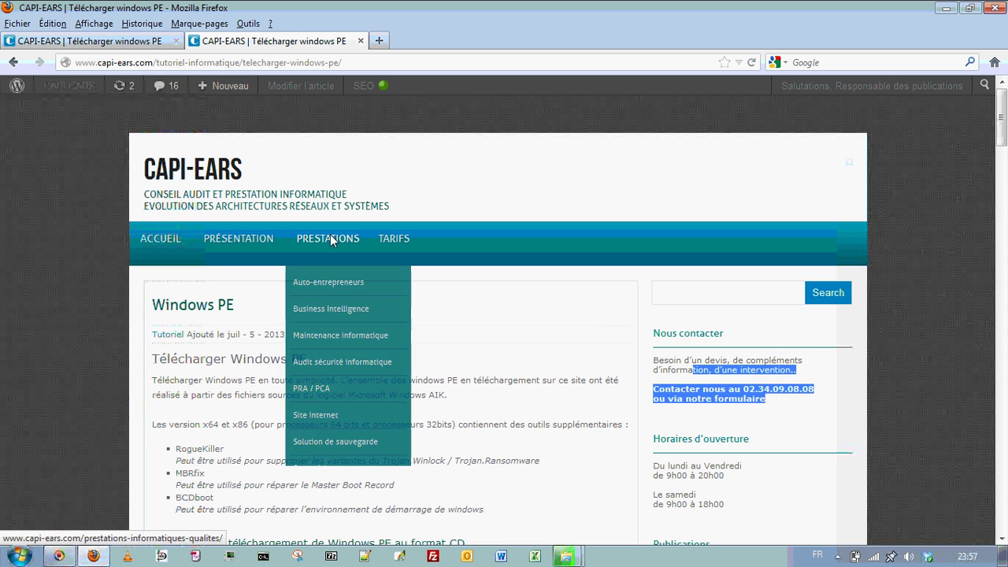
{"action": "left_click", "coordinate": [560, 398]}
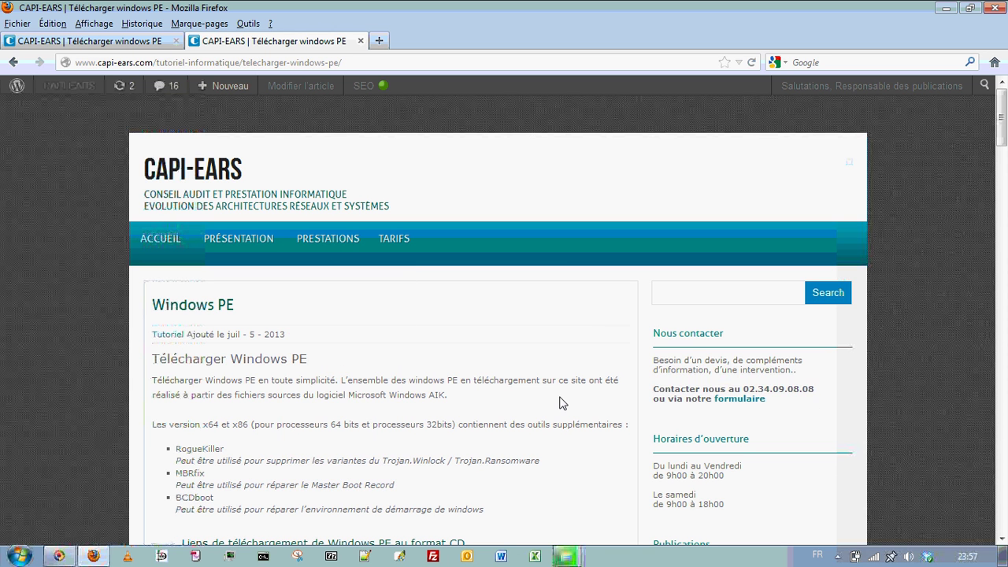